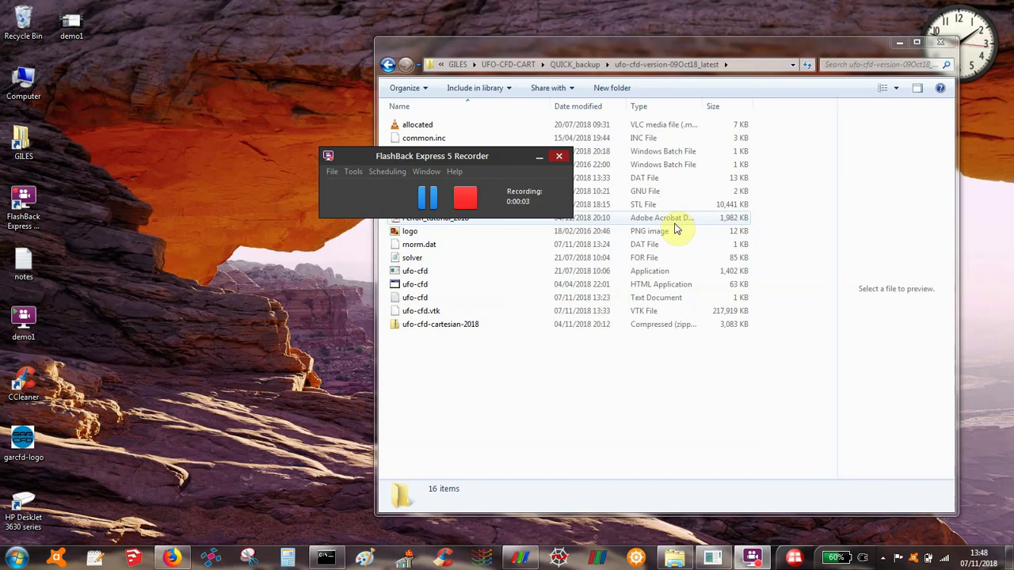
Bring up the command window and review the solver's iteration log from the first iterations to the final output
{"action": "left_click_drag", "start_coordinate": [456, 156], "coordinate": [226, 175]}
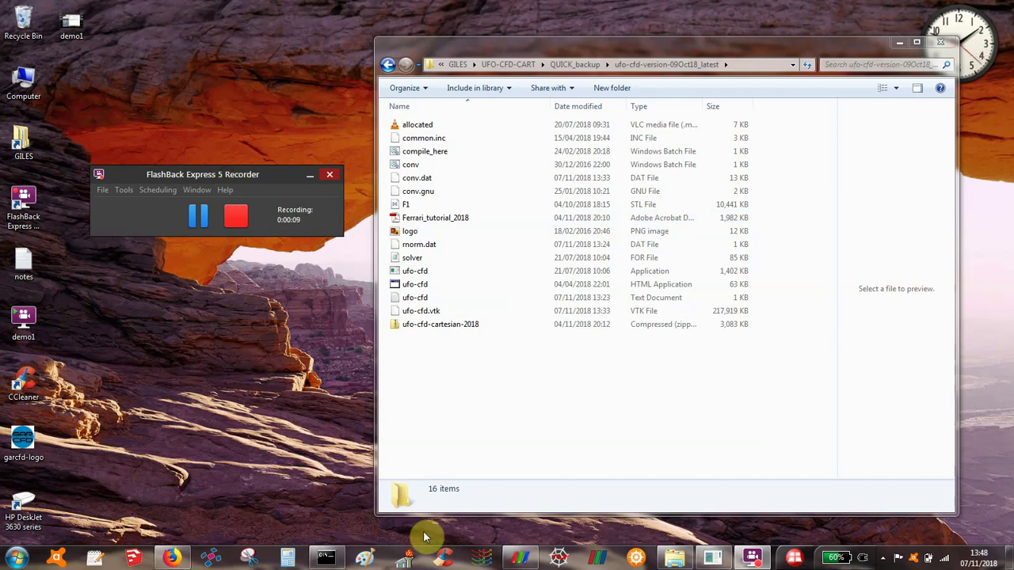
{"action": "left_click", "coordinate": [516, 559]}
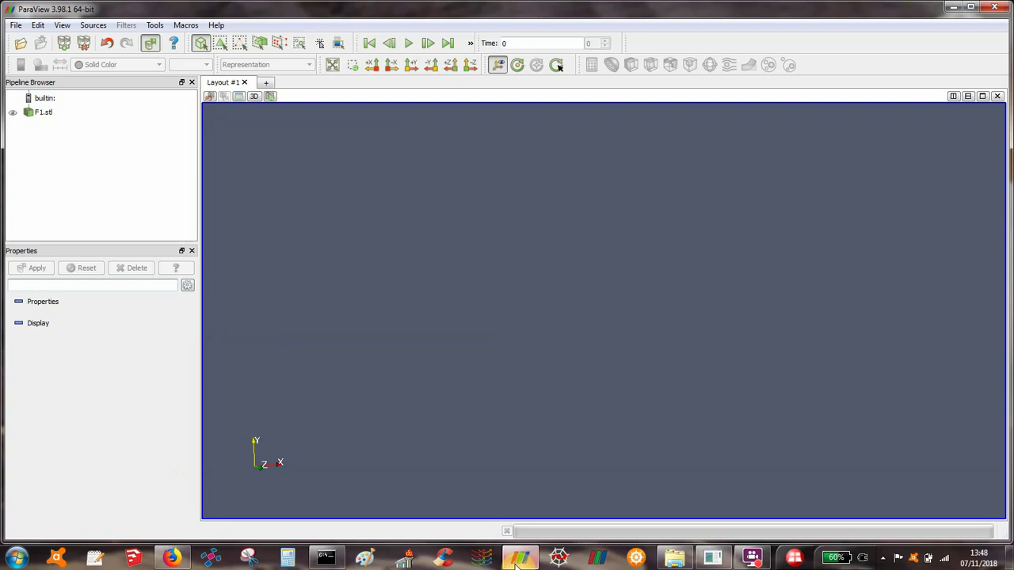
{"action": "left_click", "coordinate": [326, 558]}
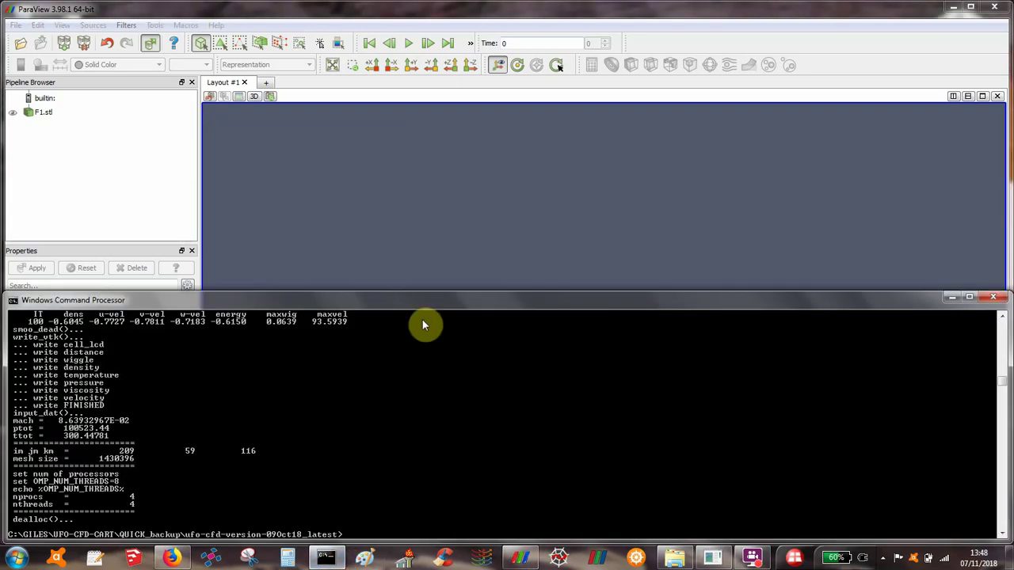
{"action": "left_click_drag", "start_coordinate": [421, 306], "coordinate": [423, 202]}
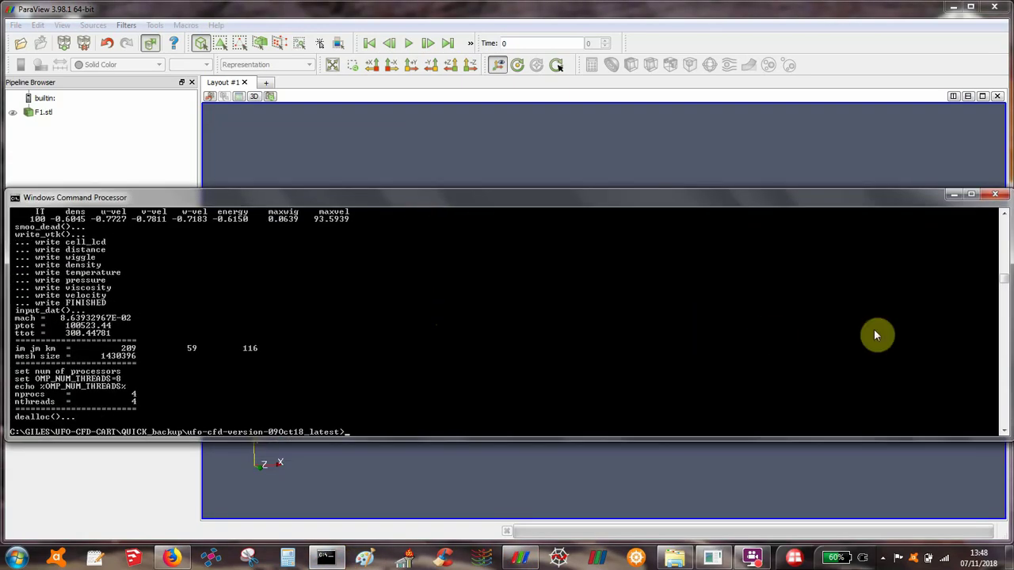
{"action": "scroll", "coordinate": [1003, 277], "scroll_direction": "up", "scroll_amount": 5}
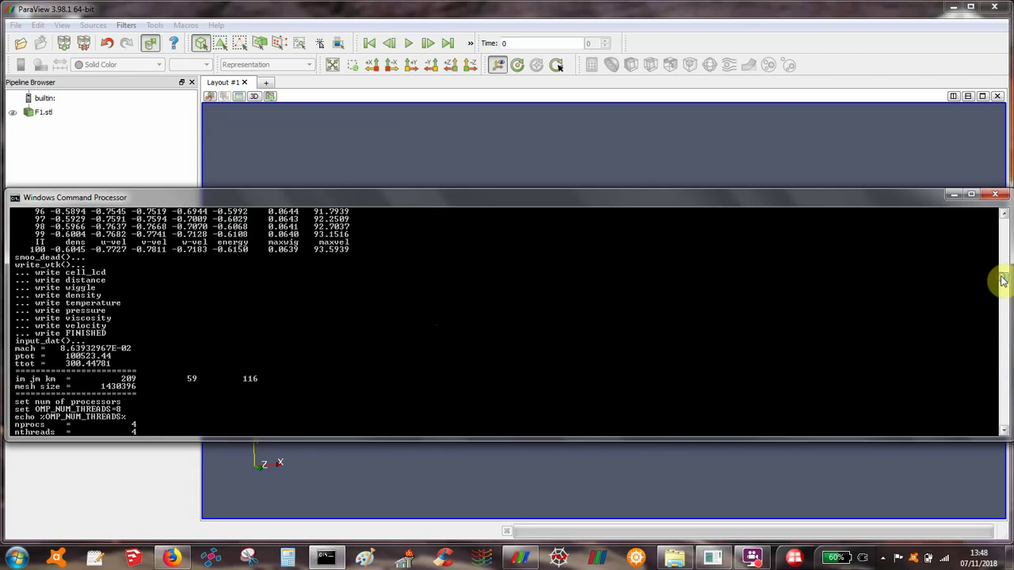
{"action": "scroll", "coordinate": [1003, 274], "scroll_direction": "up", "scroll_amount": 20}
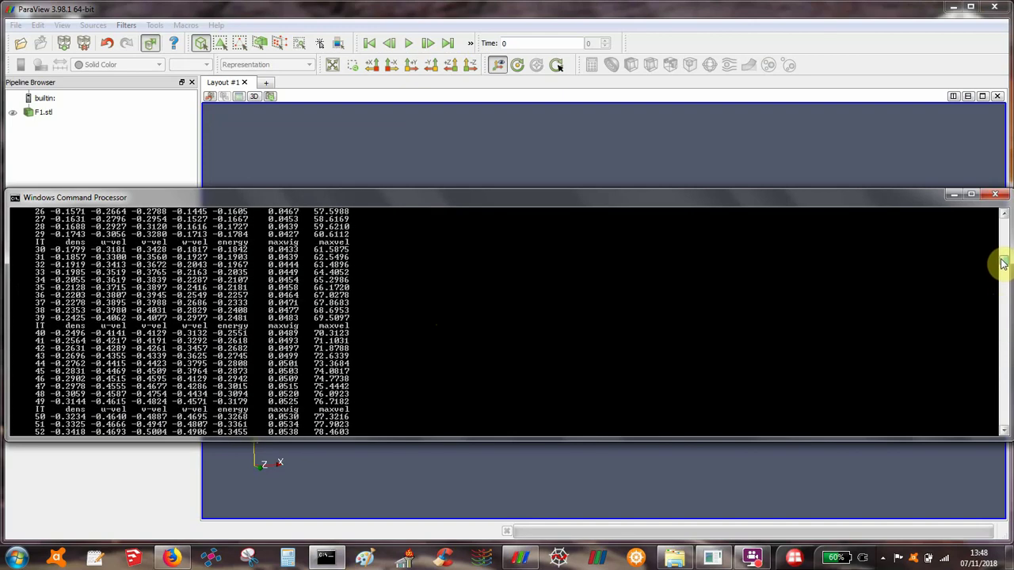
{"action": "scroll", "coordinate": [1003, 253], "scroll_direction": "up", "scroll_amount": 3}
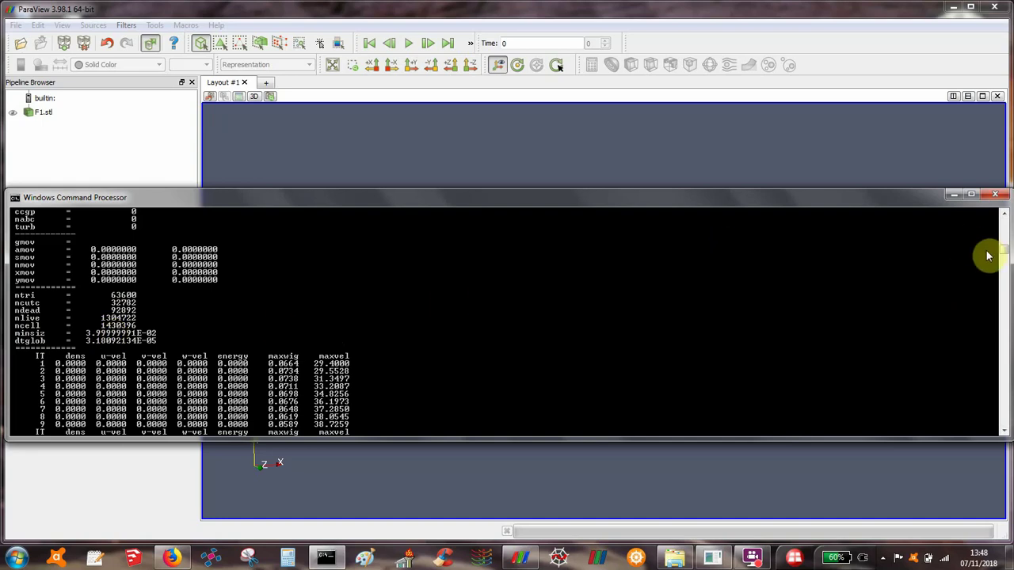
{"action": "left_click_drag", "start_coordinate": [1002, 259], "coordinate": [989, 283]}
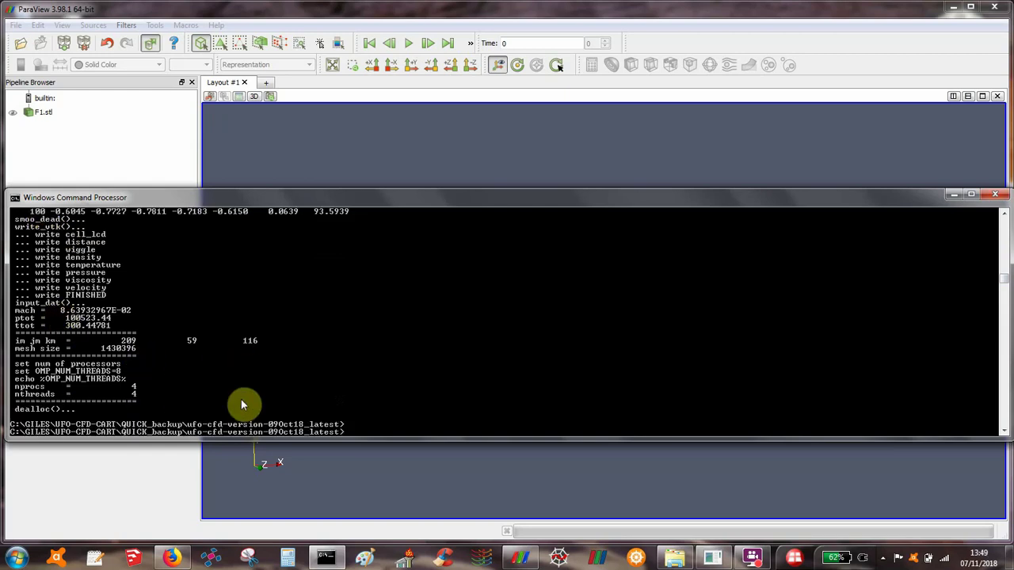
List the files in the solver folder and run conv.bat to plot the convergence history
{"action": "type", "text": "dir"}
{"action": "key", "text": "Return"}
{"action": "type", "text": "conv.bat"}
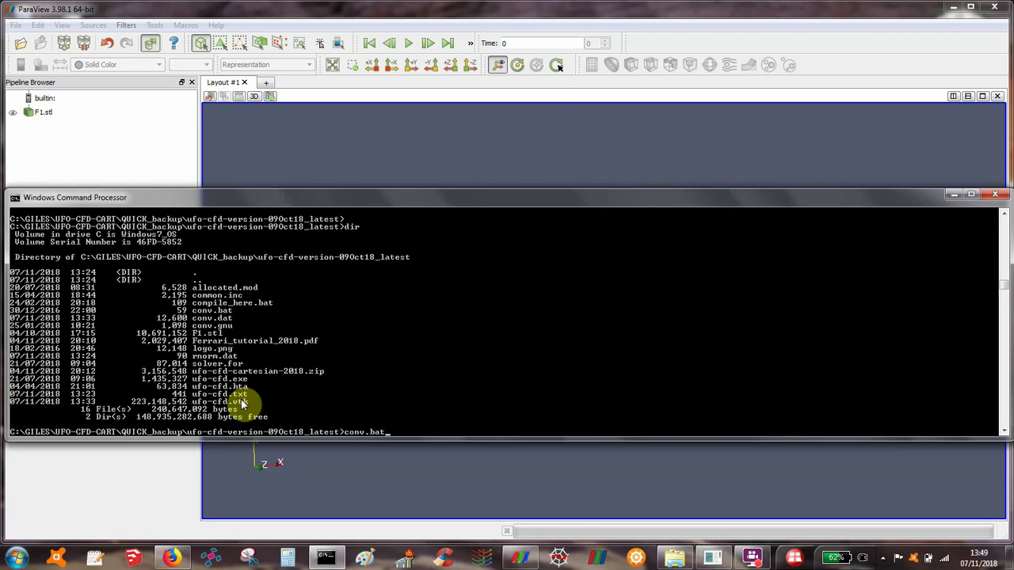
{"action": "key", "text": "Return"}
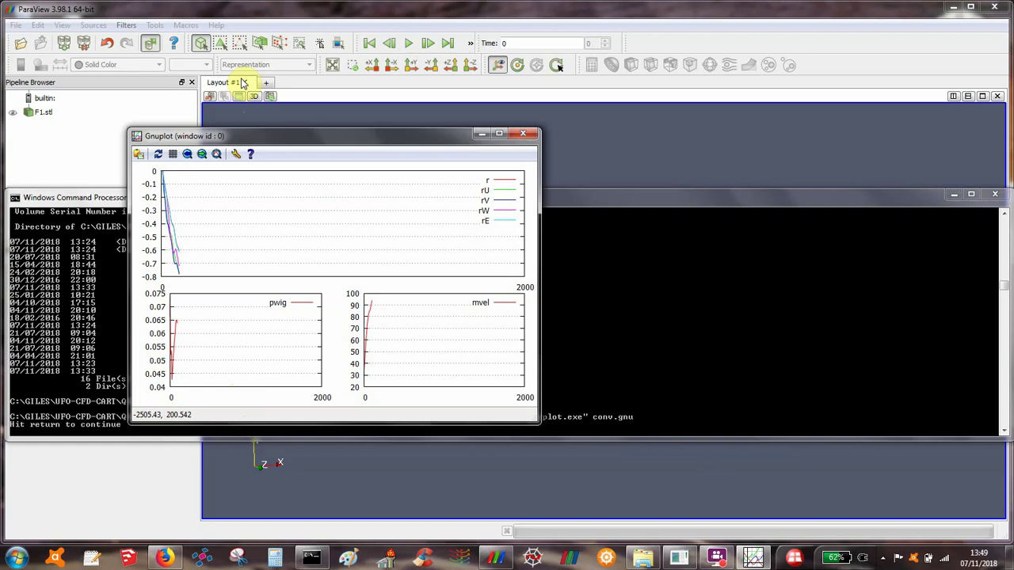
Examine the gnuplot convergence curves, then end the plot and return to the command prompt
{"action": "left_click_drag", "start_coordinate": [241, 136], "coordinate": [350, 44]}
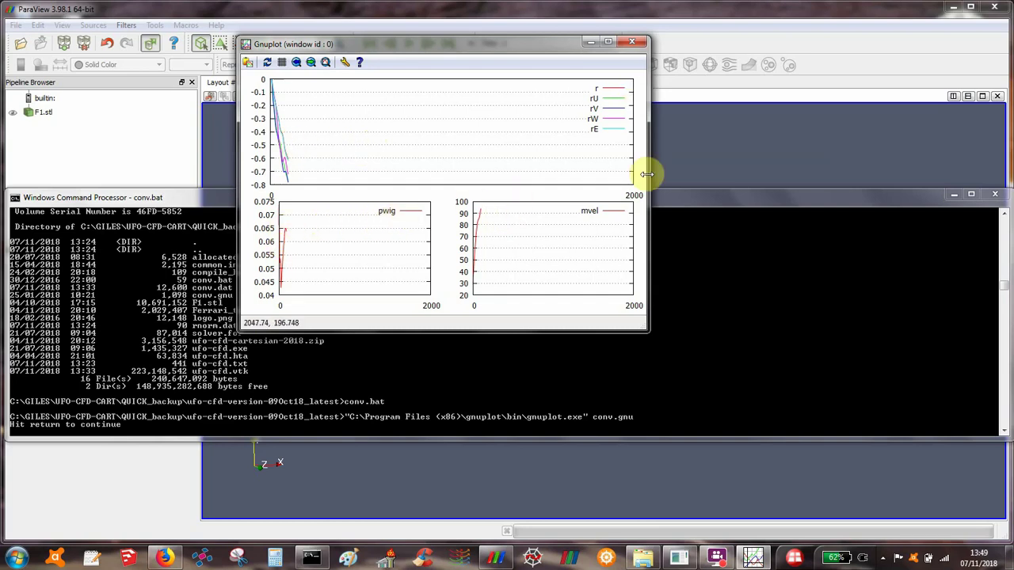
{"action": "left_click", "coordinate": [700, 306]}
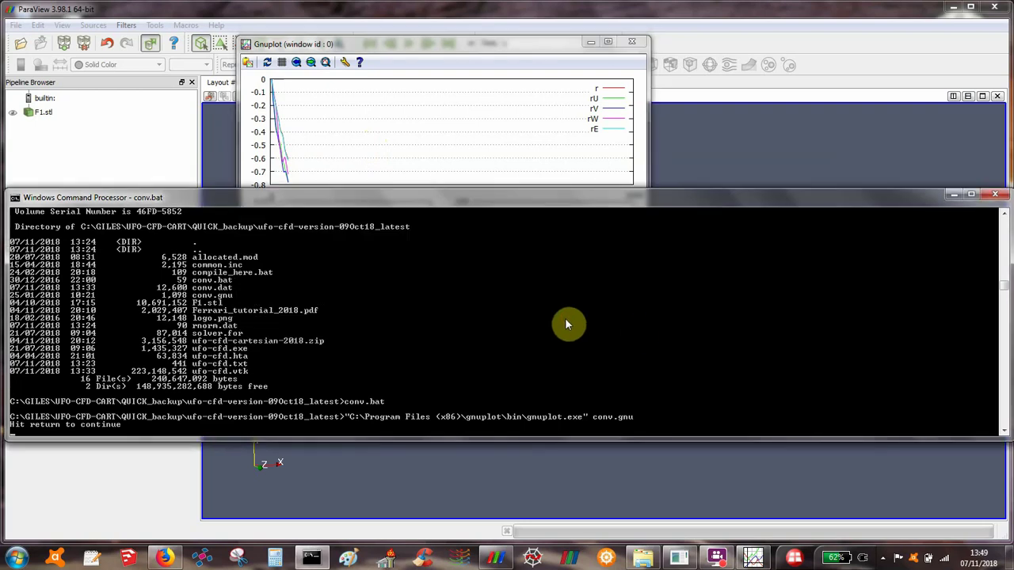
{"action": "key", "text": "Return"}
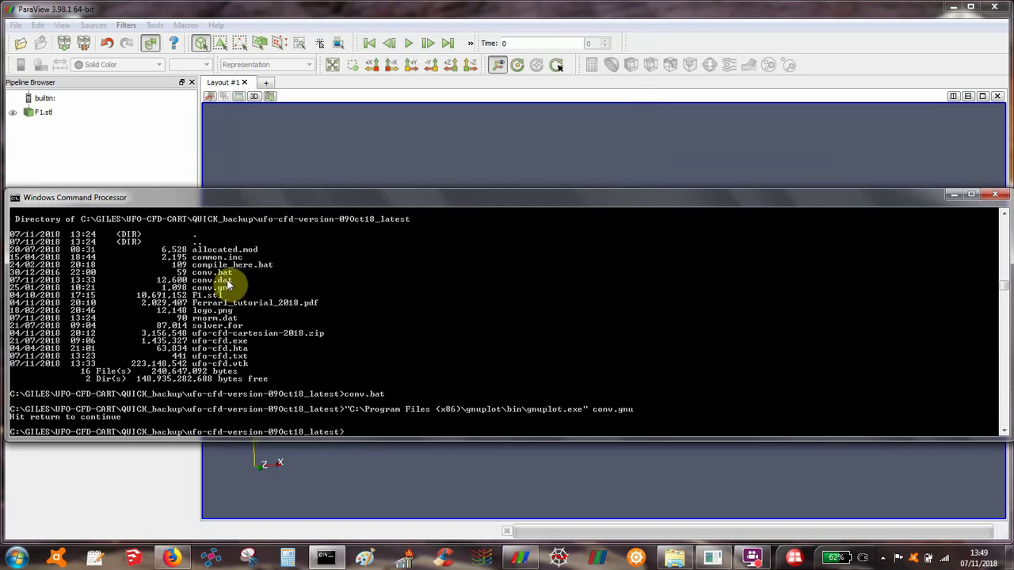
Switch to ParaView and show the F1.stl car geometry in the 3D view
{"action": "left_click", "coordinate": [296, 142]}
{"action": "left_click", "coordinate": [16, 26]}
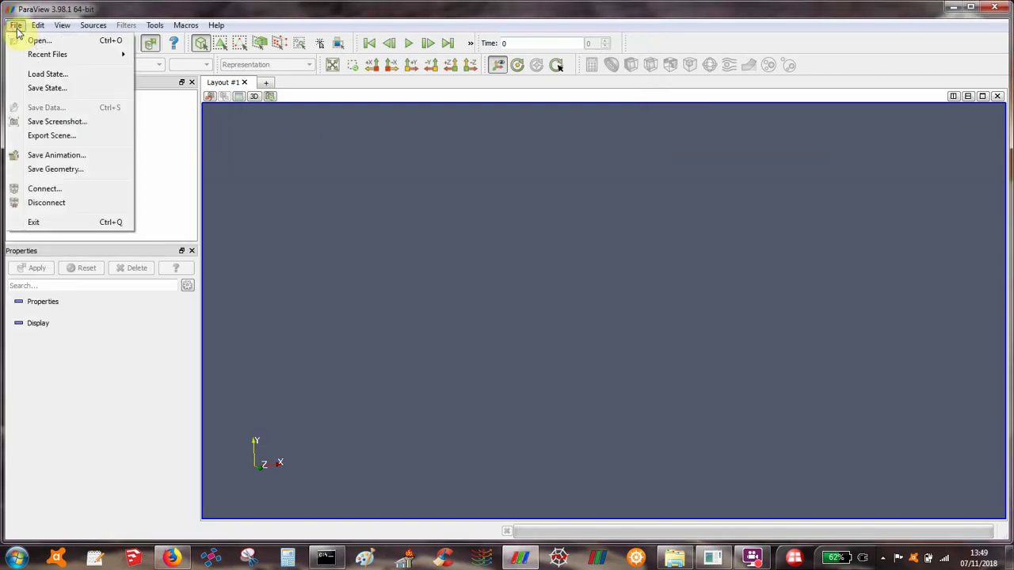
{"action": "left_click", "coordinate": [37, 25]}
{"action": "left_click", "coordinate": [38, 24]}
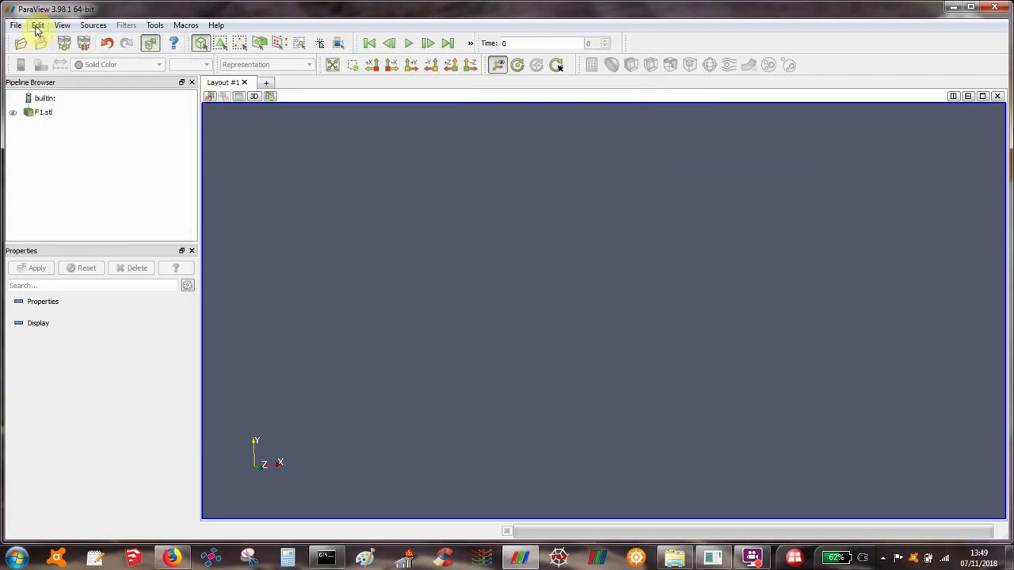
{"action": "left_click", "coordinate": [13, 112]}
{"action": "left_click_drag", "start_coordinate": [349, 190], "coordinate": [382, 222]}
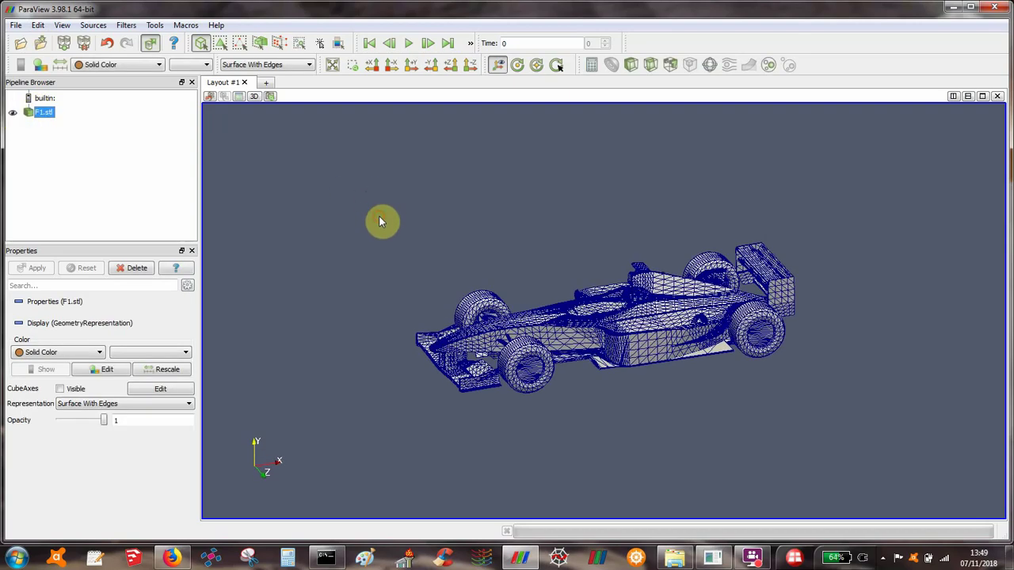
Load the ufo-cfd.vtk solution file from the ufo-cfd-version-09Oct18_latest folder
{"action": "left_click", "coordinate": [16, 26]}
{"action": "mouse_move", "coordinate": [35, 53]}
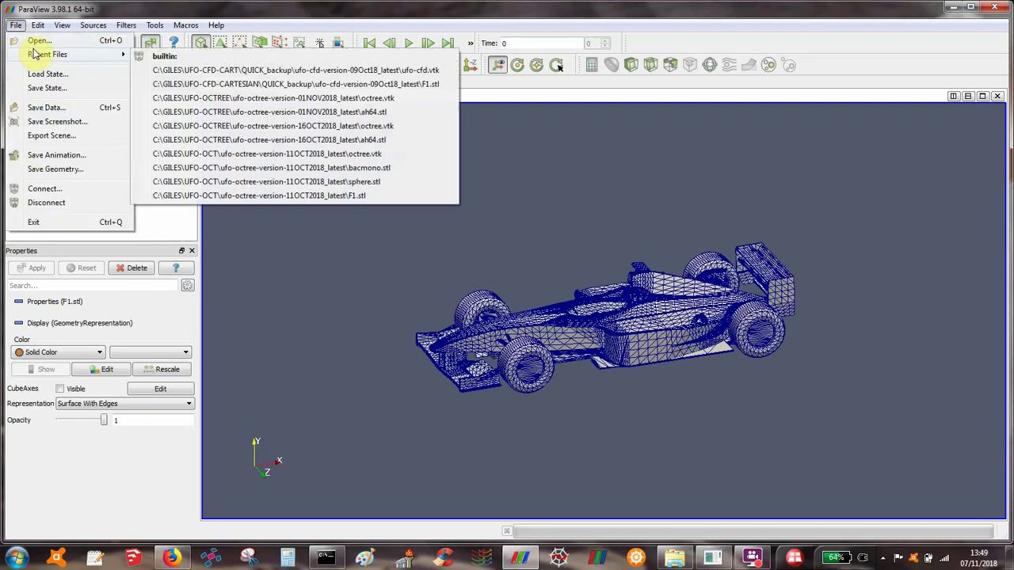
{"action": "left_click", "coordinate": [80, 41]}
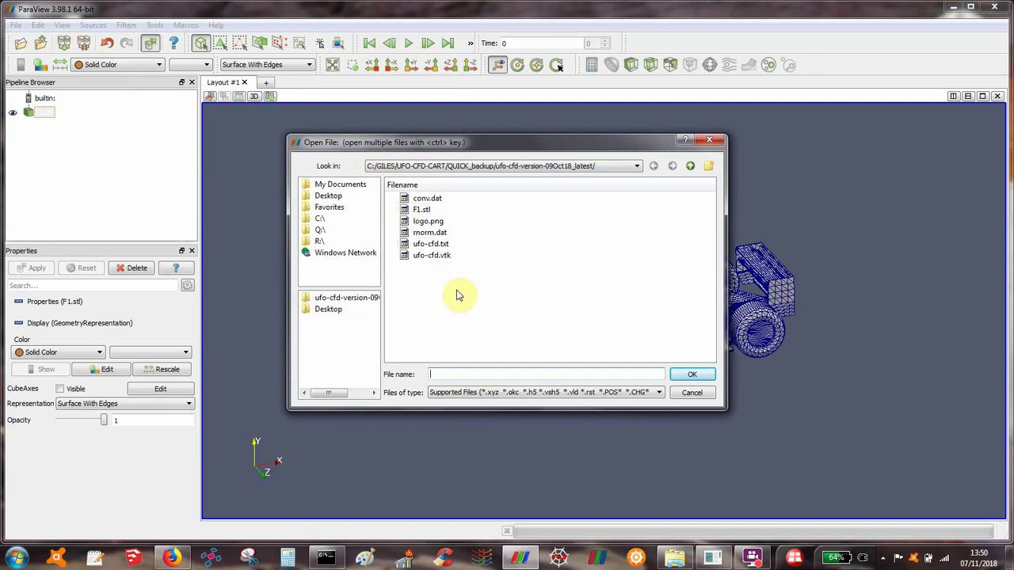
{"action": "double_click", "coordinate": [435, 256]}
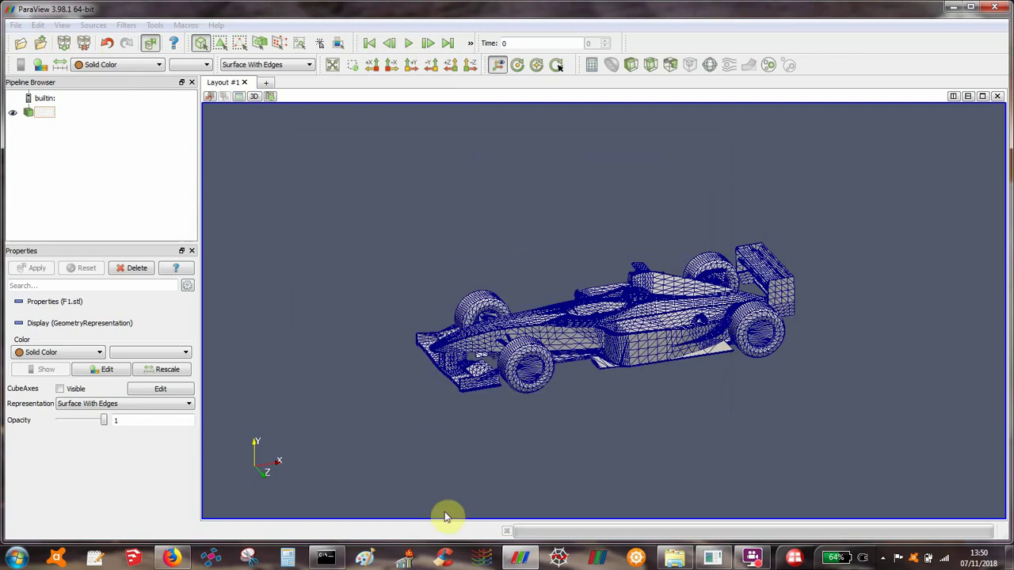
{"action": "mouse_move", "coordinate": [526, 563]}
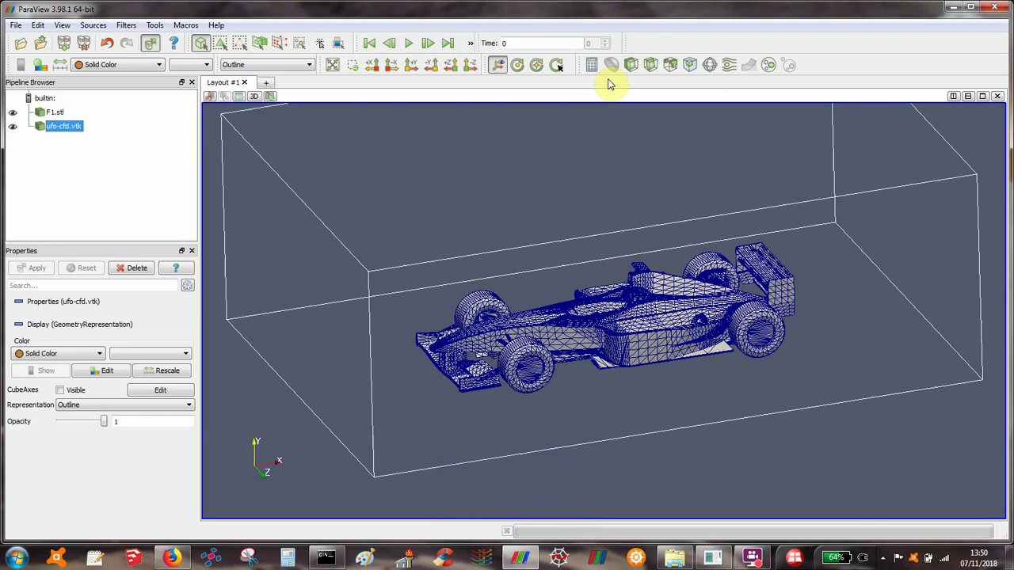
Slice the ufo-cfd.vtk data with a Z-normal plane and hide the F1.stl car
{"action": "left_click", "coordinate": [650, 65]}
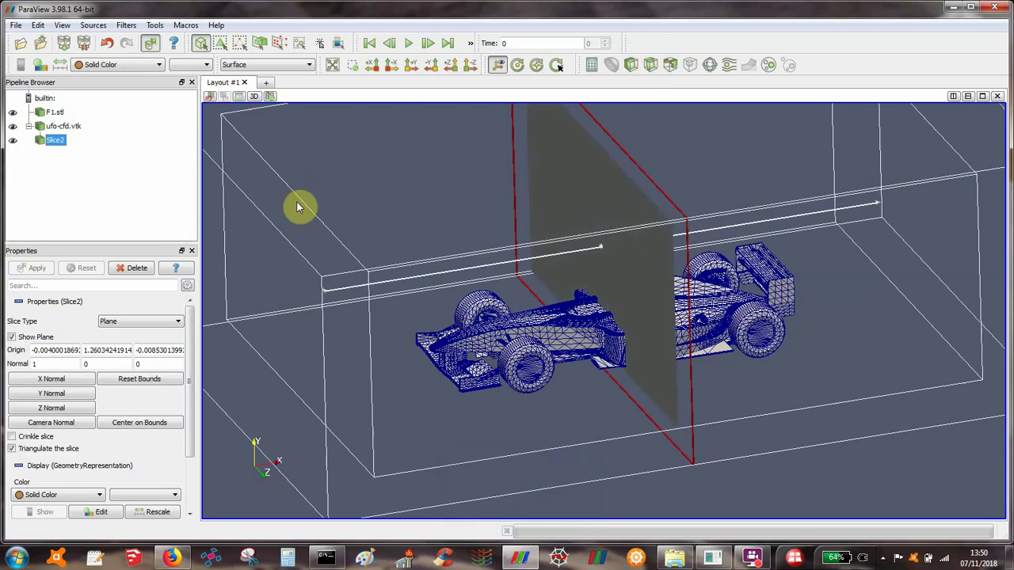
{"action": "left_click", "coordinate": [31, 409]}
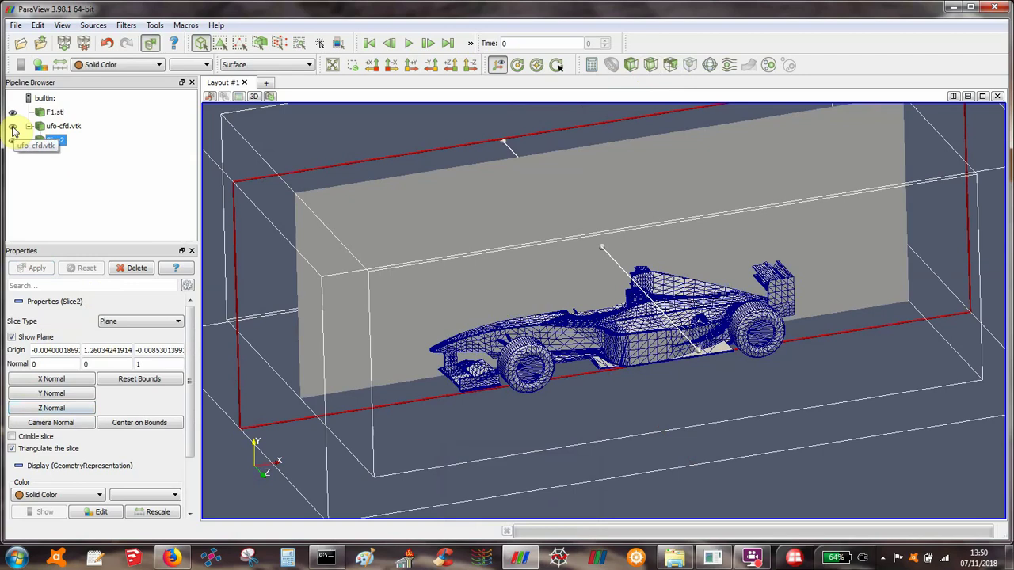
{"action": "left_click", "coordinate": [13, 114]}
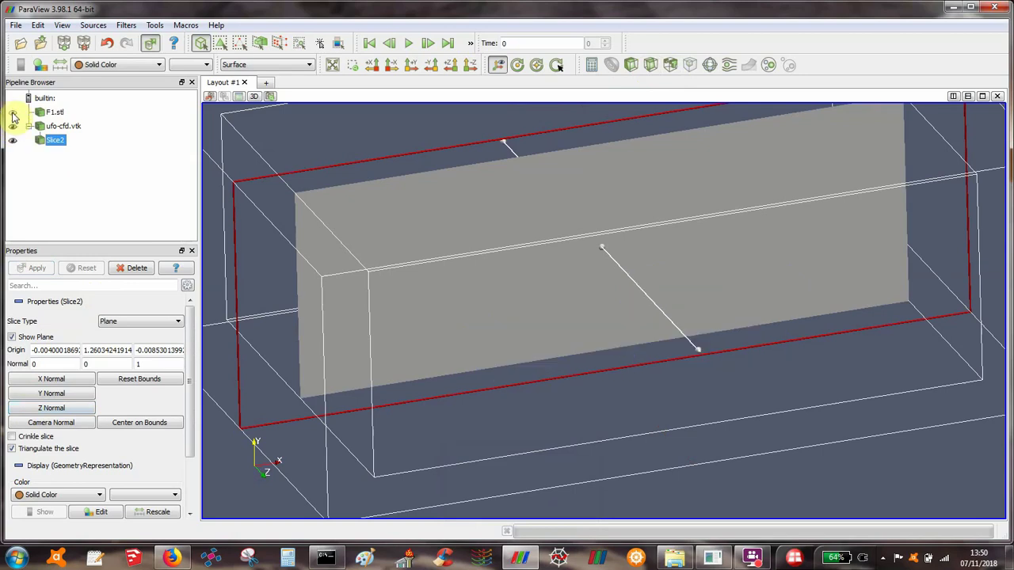
Color the slice by cell_lcd, face it along the Z axis and turn off its plane outline
{"action": "left_click", "coordinate": [123, 64]}
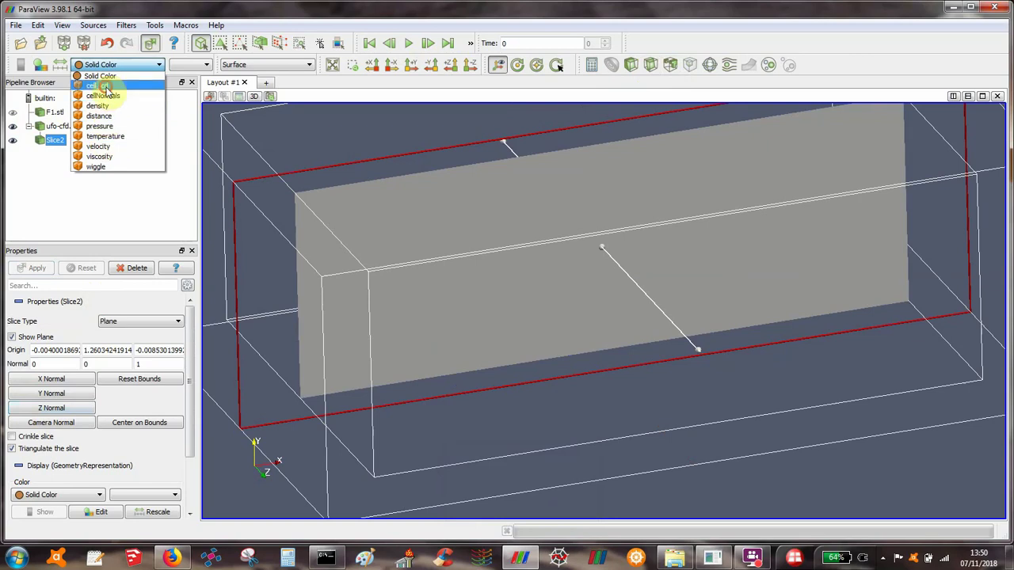
{"action": "left_click", "coordinate": [101, 85]}
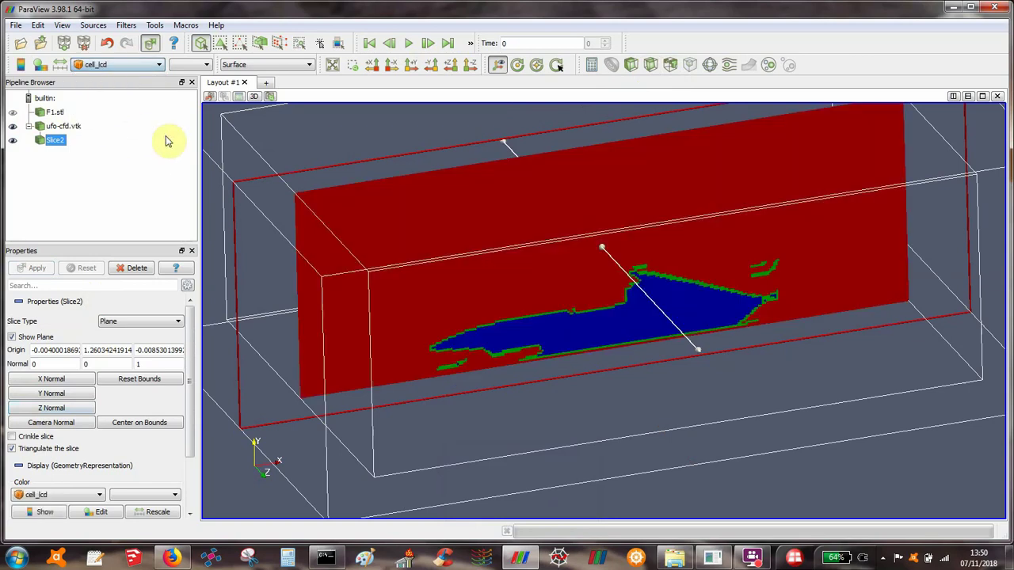
{"action": "left_click", "coordinate": [472, 64]}
{"action": "right_click_drag", "start_coordinate": [356, 183], "coordinate": [310, 409]}
{"action": "left_click", "coordinate": [51, 422]}
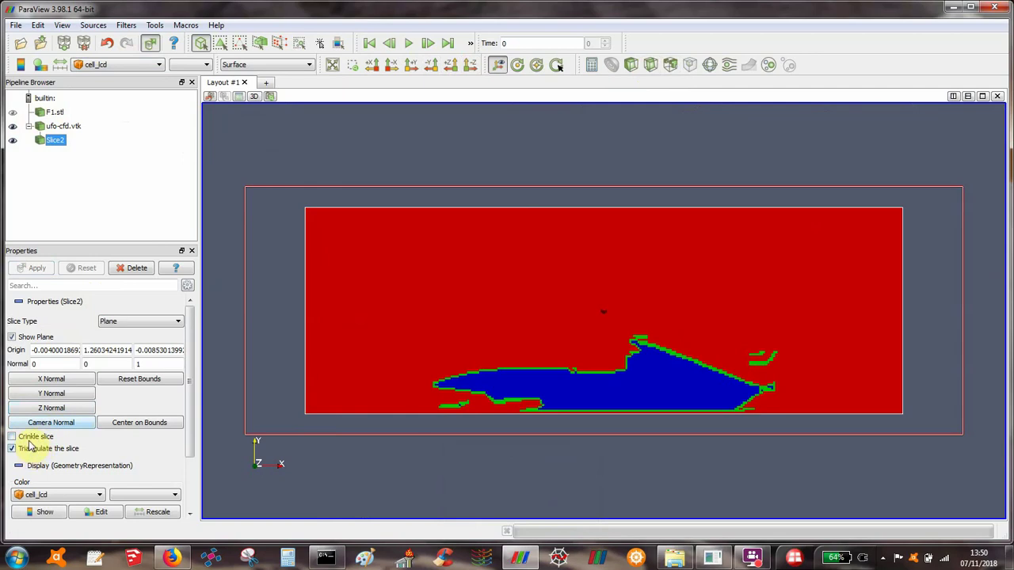
{"action": "left_click", "coordinate": [12, 337]}
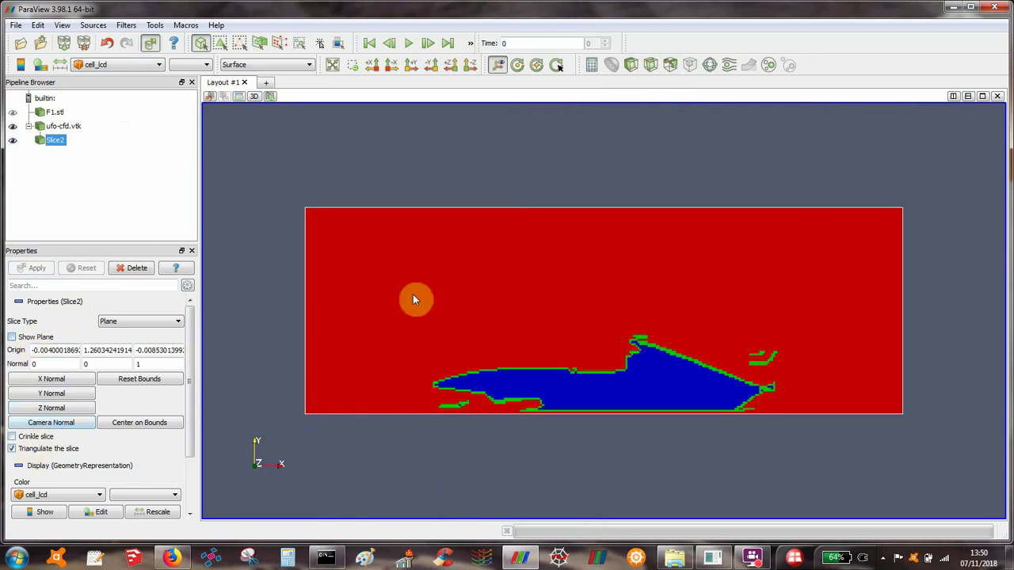
Show the F1.stl car again and view it at an angle together with the slice
{"action": "mouse_move", "coordinate": [460, 184]}
{"action": "left_mouse_down"}
{"action": "mouse_move", "coordinate": [464, 204]}
{"action": "mouse_move", "coordinate": [462, 179]}
{"action": "mouse_move", "coordinate": [470, 186]}
{"action": "left_mouse_up"}
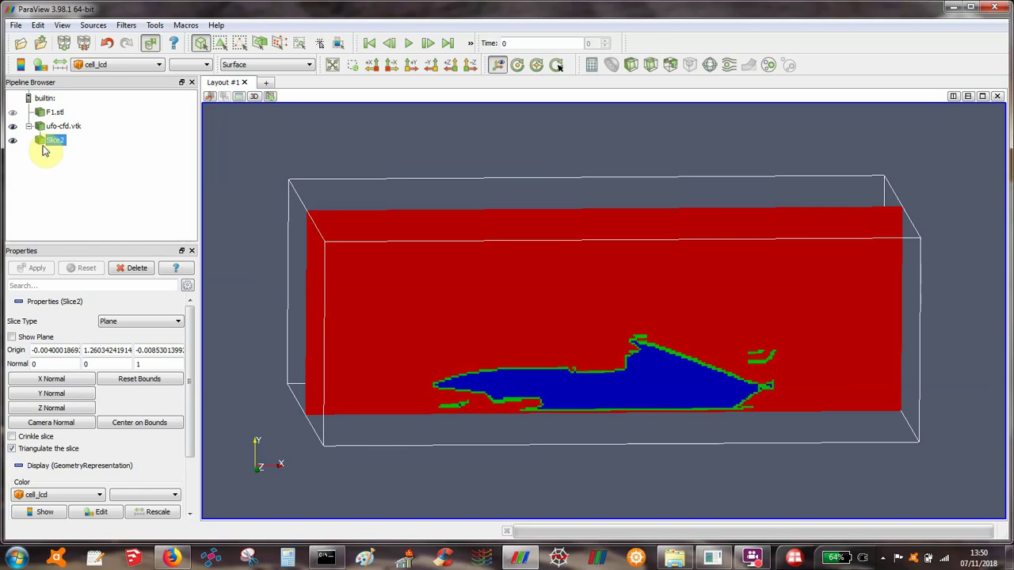
{"action": "left_click", "coordinate": [13, 116]}
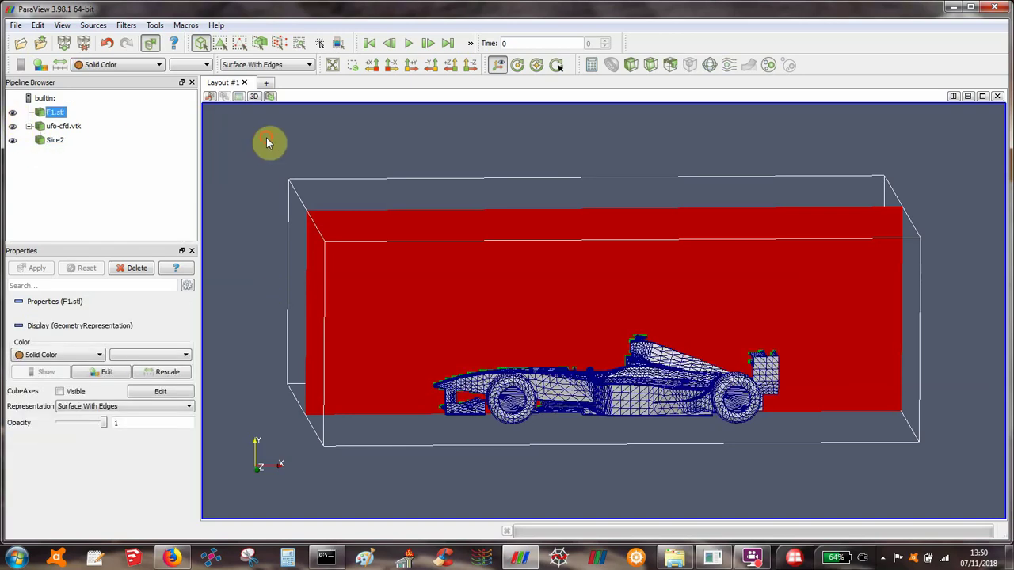
{"action": "left_click_drag", "start_coordinate": [266, 143], "coordinate": [293, 144]}
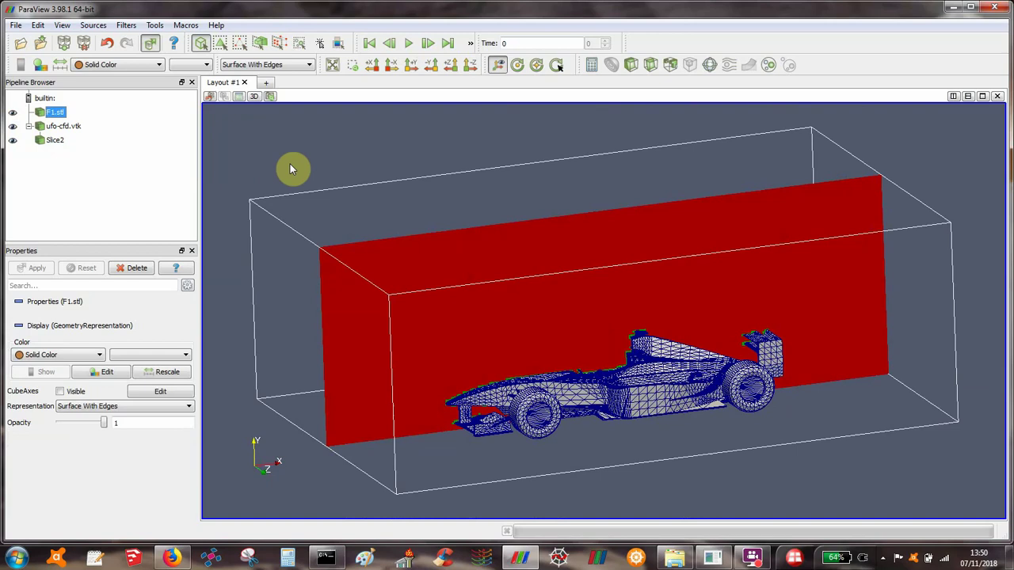
{"action": "left_click_drag", "start_coordinate": [271, 133], "coordinate": [283, 179]}
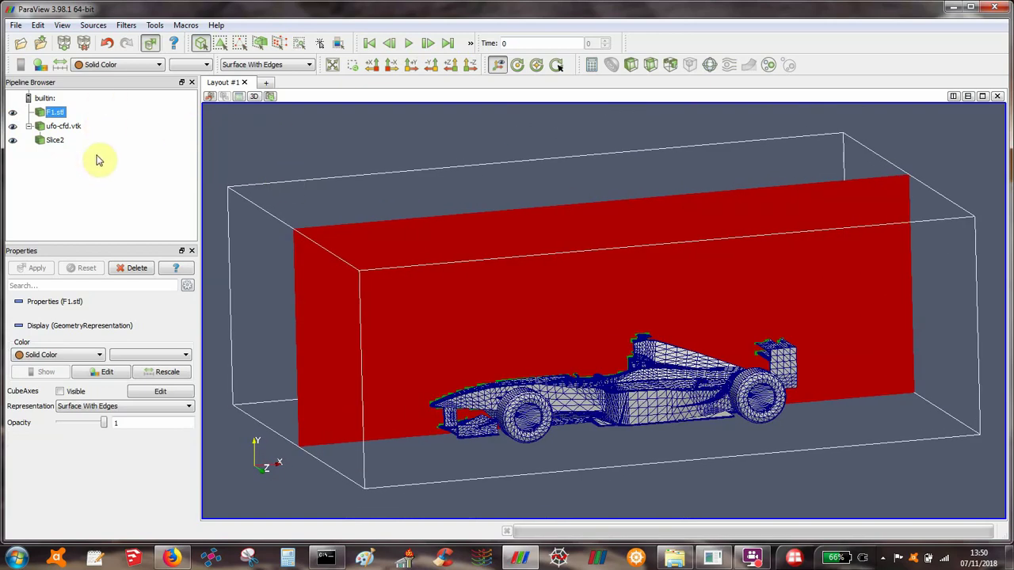
Color the slice by the distance variable
{"action": "left_click", "coordinate": [55, 140]}
{"action": "left_click", "coordinate": [149, 65]}
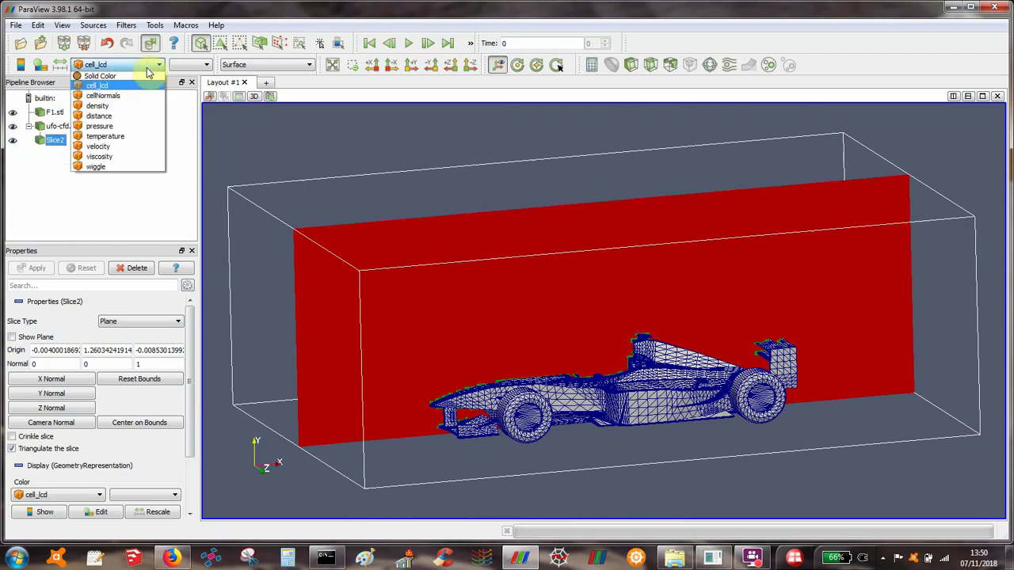
{"action": "left_click", "coordinate": [124, 116]}
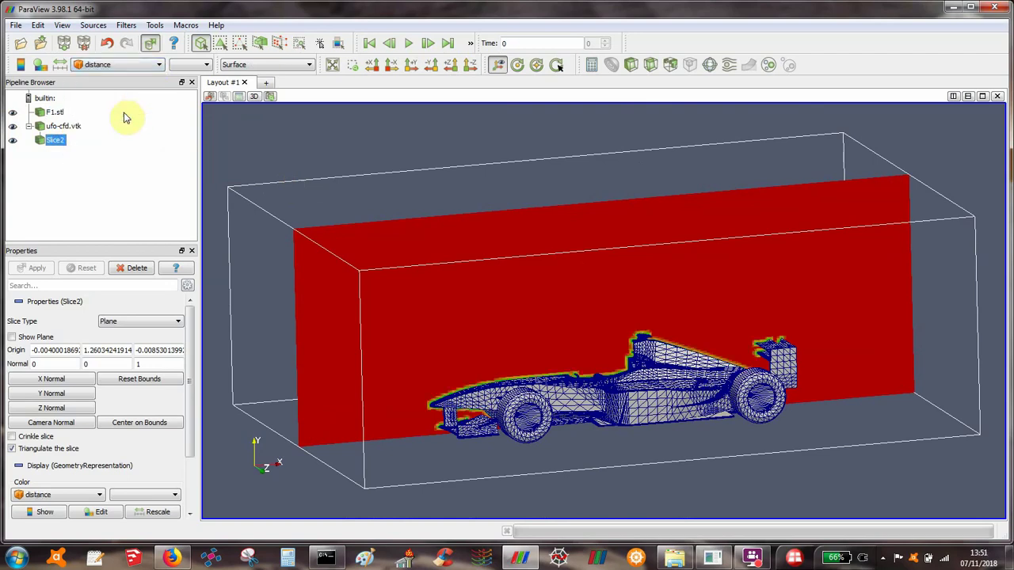
Display the F1.stl car as a plain surface without edges and reduce its opacity to 0.4
{"action": "left_click", "coordinate": [57, 112]}
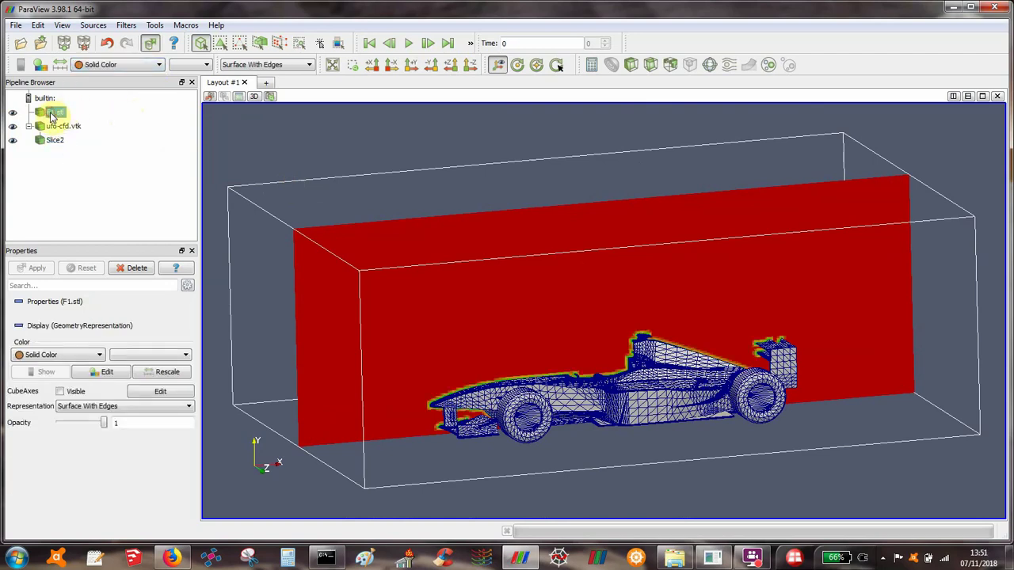
{"action": "left_click", "coordinate": [253, 64]}
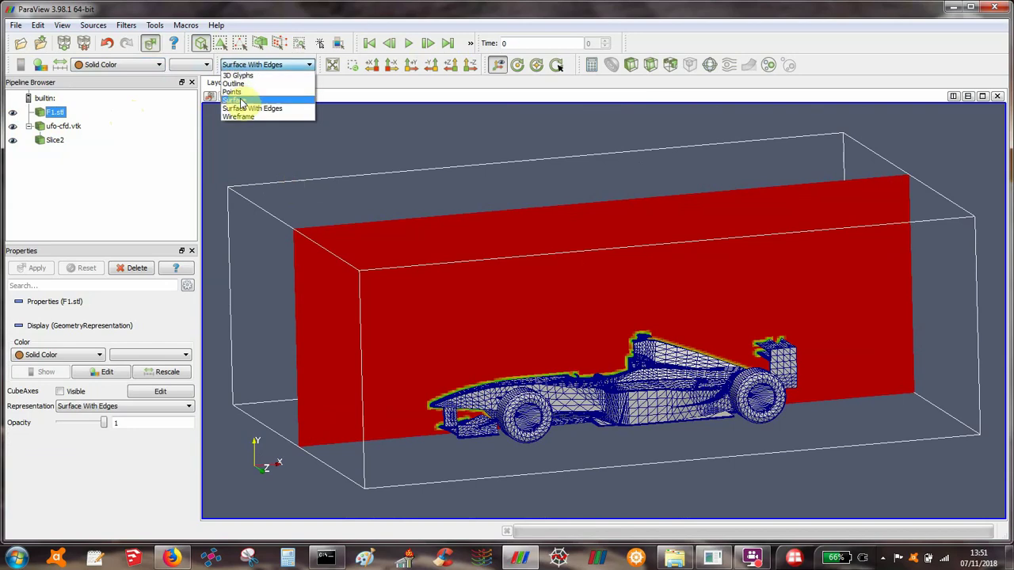
{"action": "left_click", "coordinate": [237, 100]}
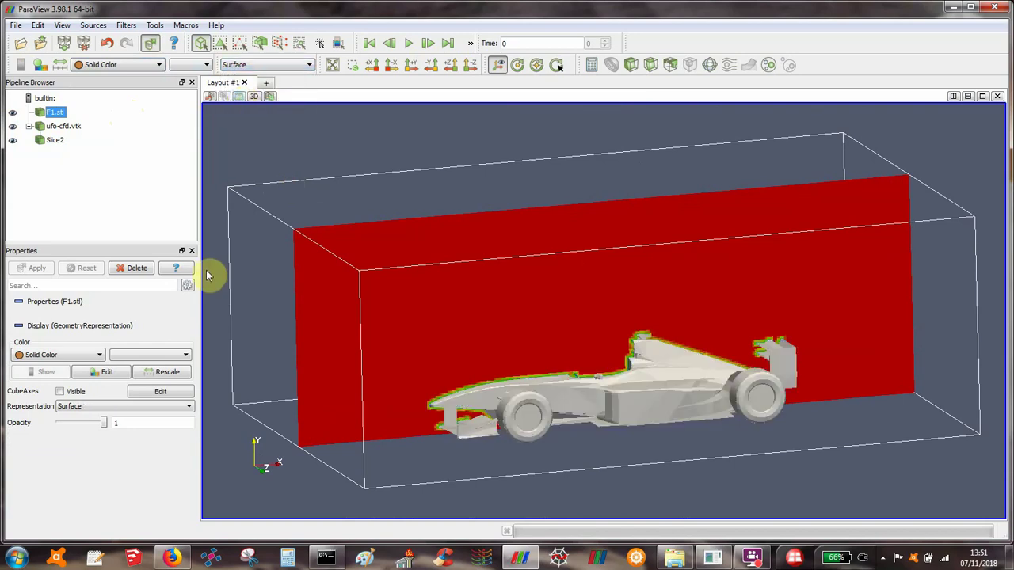
{"action": "left_click_drag", "start_coordinate": [82, 428], "coordinate": [79, 426]}
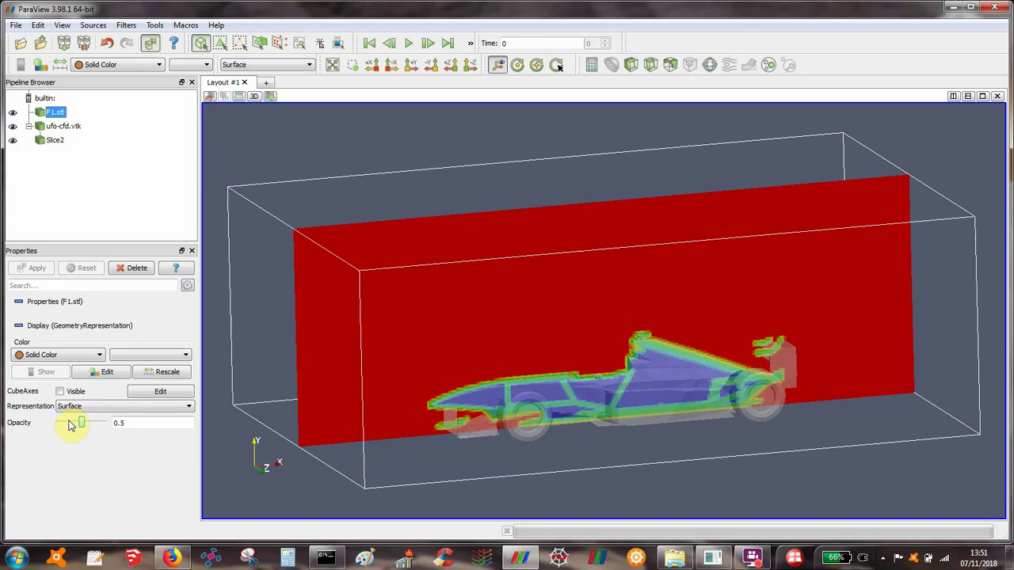
{"action": "left_click", "coordinate": [69, 423]}
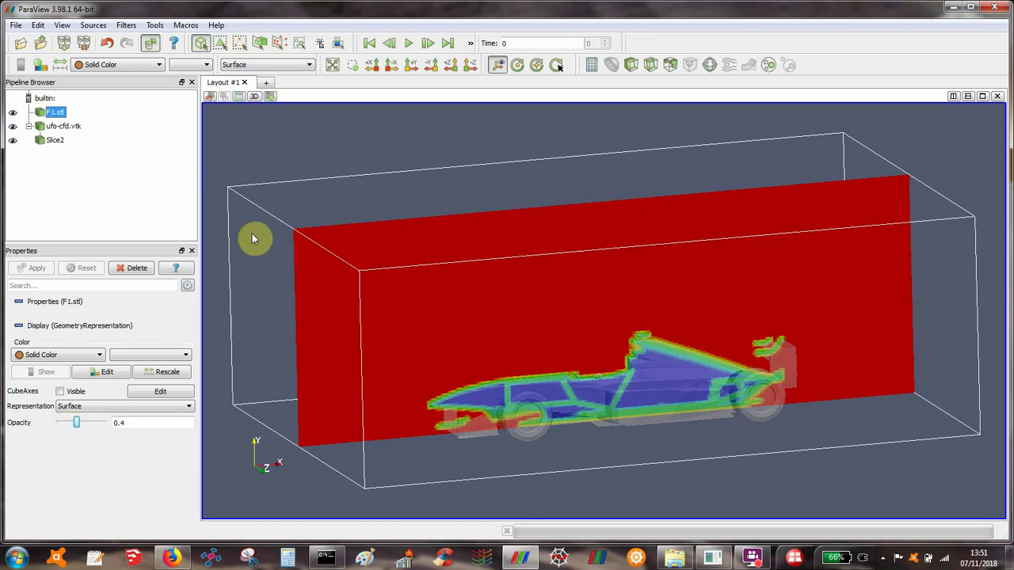
Color the slice by velocity magnitude and place its color legend beside the upstream end of the flow domain
{"action": "left_click_drag", "start_coordinate": [343, 134], "coordinate": [501, 333]}
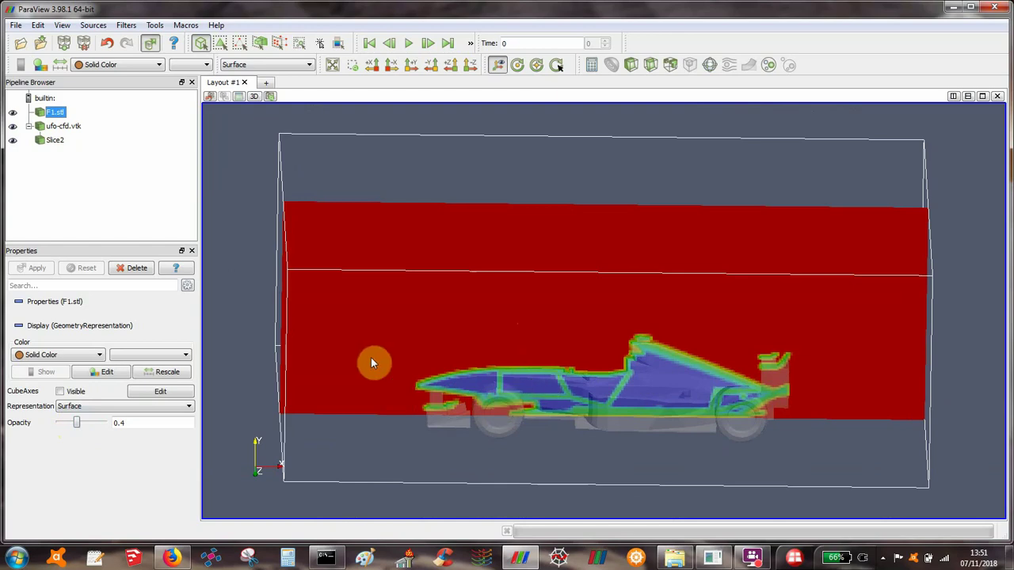
{"action": "left_click", "coordinate": [50, 140]}
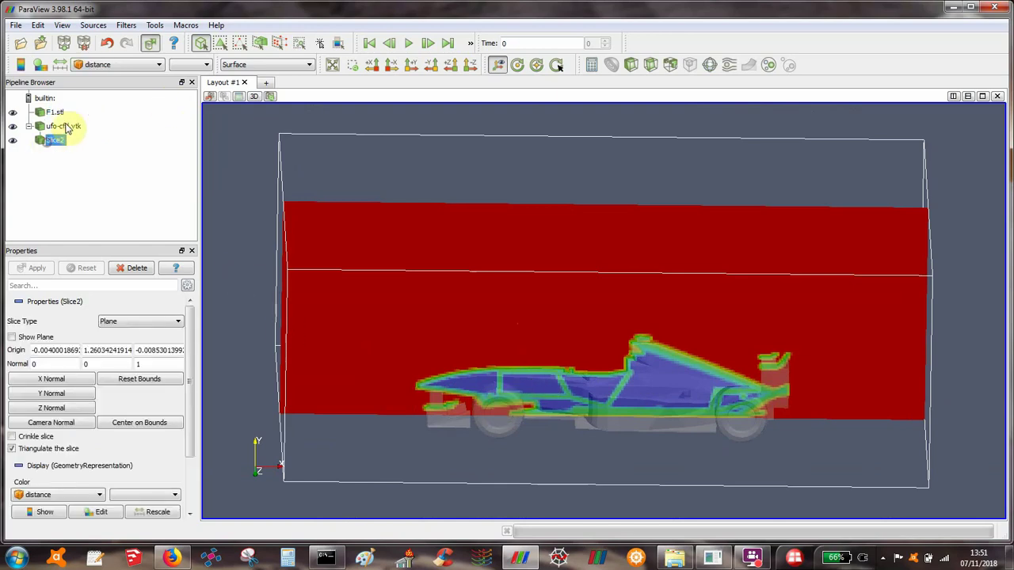
{"action": "left_click", "coordinate": [128, 66]}
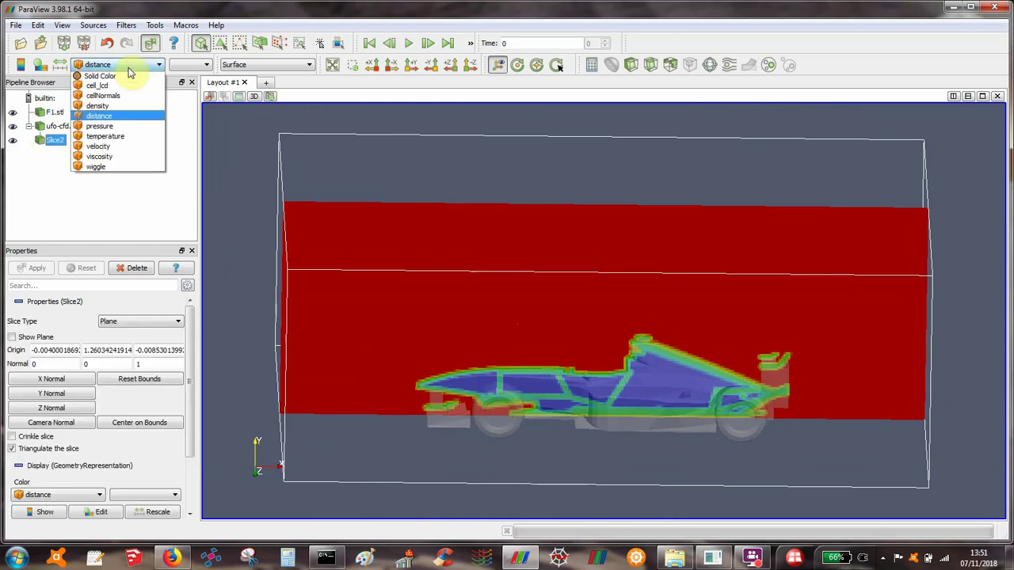
{"action": "left_click", "coordinate": [95, 147]}
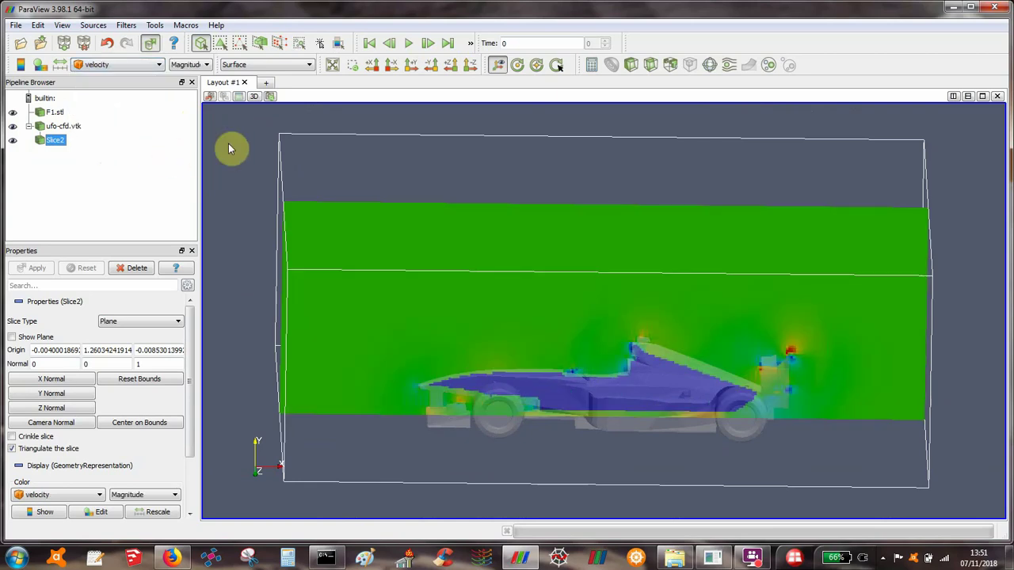
{"action": "left_click_drag", "start_coordinate": [228, 143], "coordinate": [210, 127]}
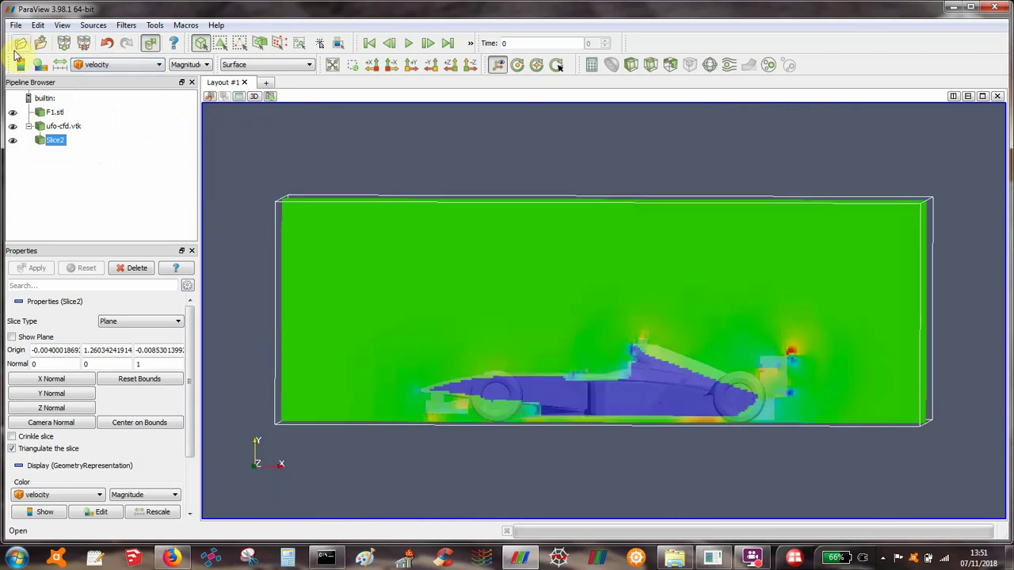
{"action": "left_click", "coordinate": [21, 64]}
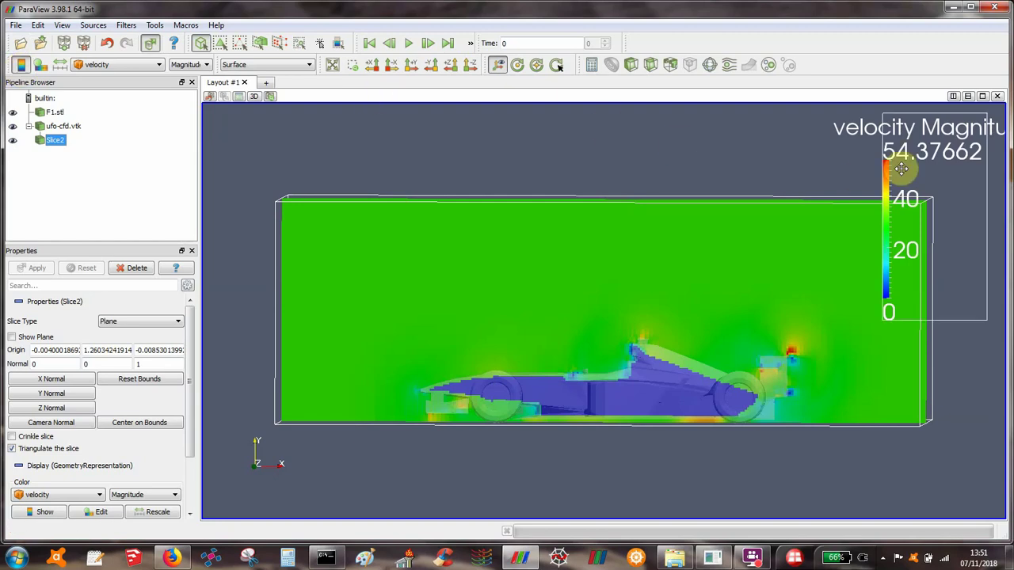
{"action": "left_click_drag", "start_coordinate": [901, 169], "coordinate": [267, 176]}
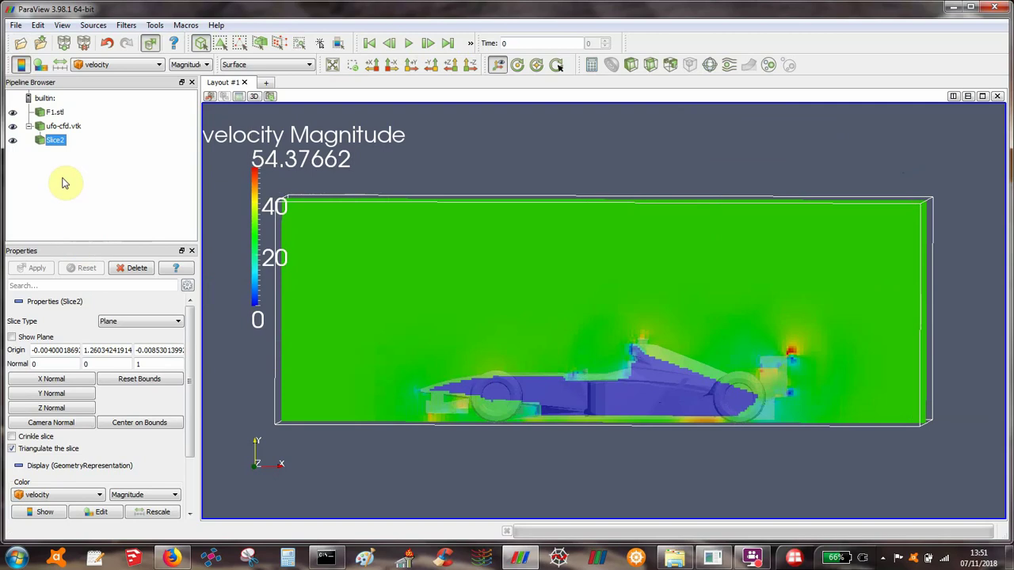
Turn off automatic rescaling of the velocity color scale and set its range from 20 to 40
{"action": "left_click", "coordinate": [39, 63]}
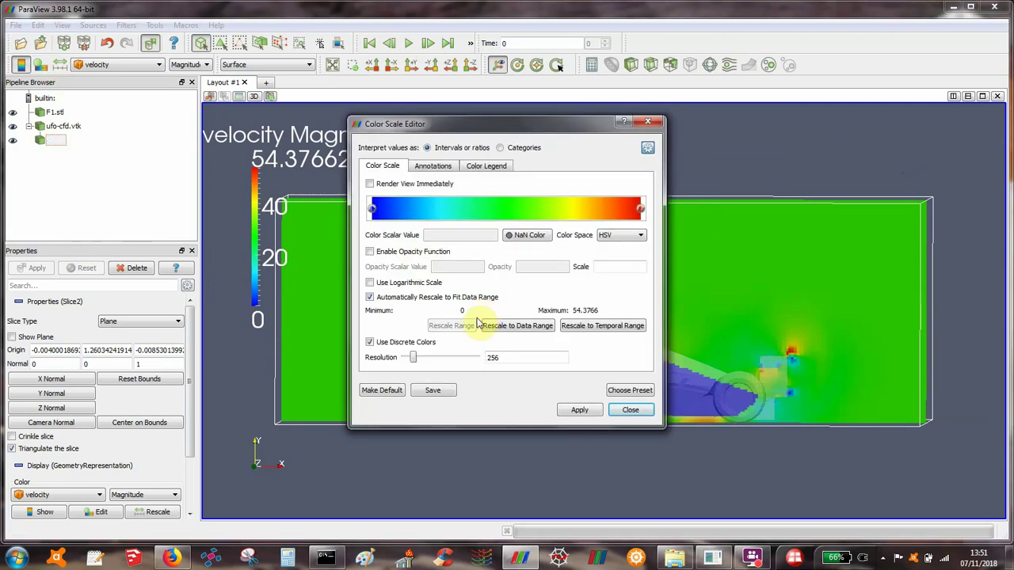
{"action": "left_click", "coordinate": [424, 300]}
{"action": "left_click", "coordinate": [451, 325]}
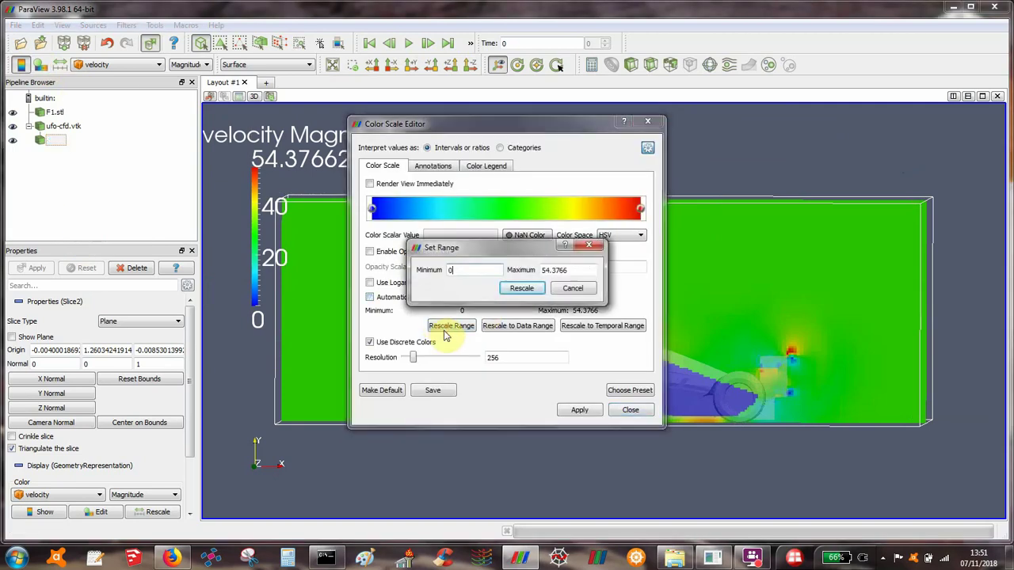
{"action": "double_click", "coordinate": [572, 270]}
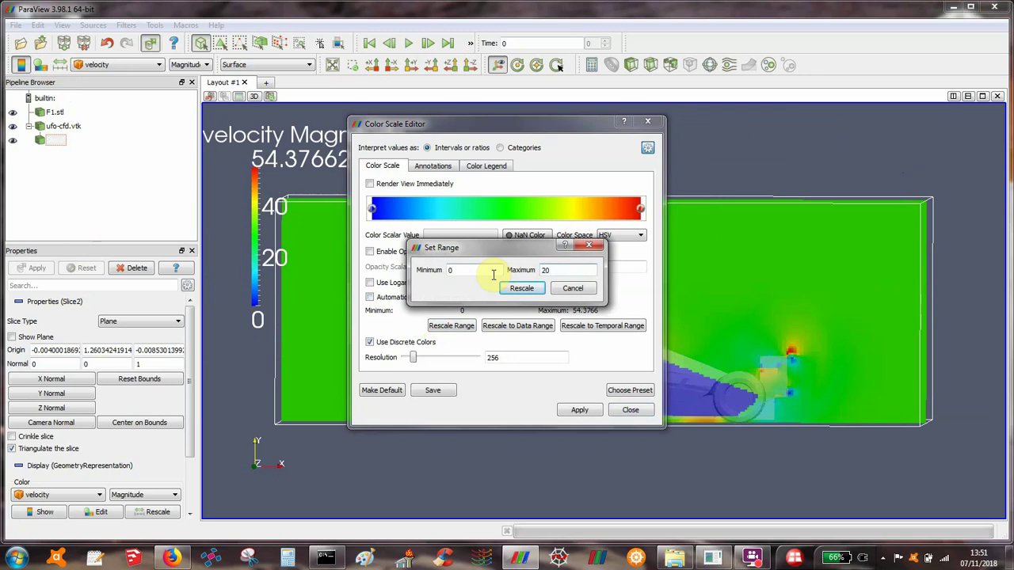
{"action": "key", "text": "BackSpace"}
{"action": "key", "text": "BackSpace"}
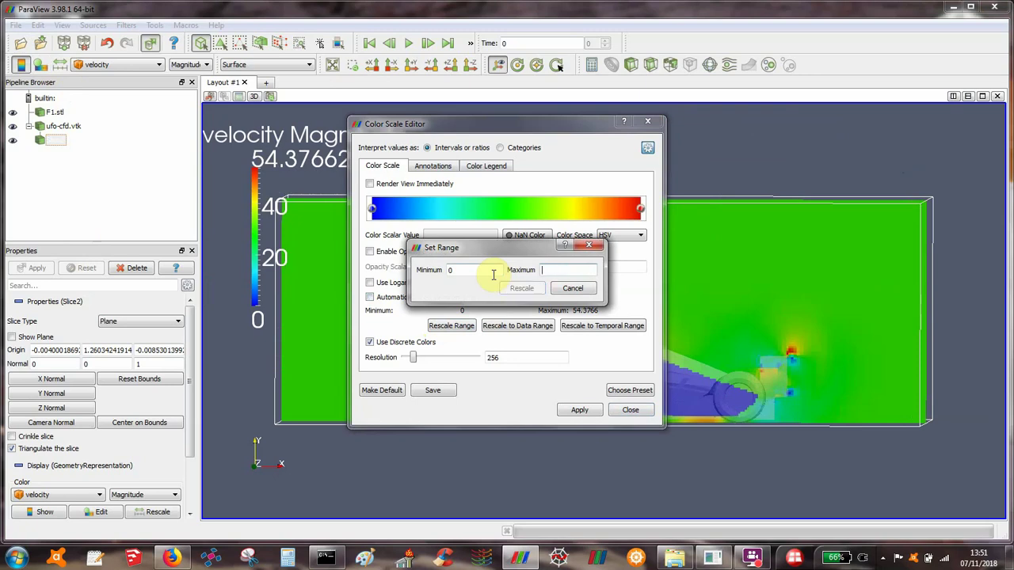
{"action": "type", "text": "40"}
{"action": "double_click", "coordinate": [465, 270]}
{"action": "key", "text": "BackSpace"}
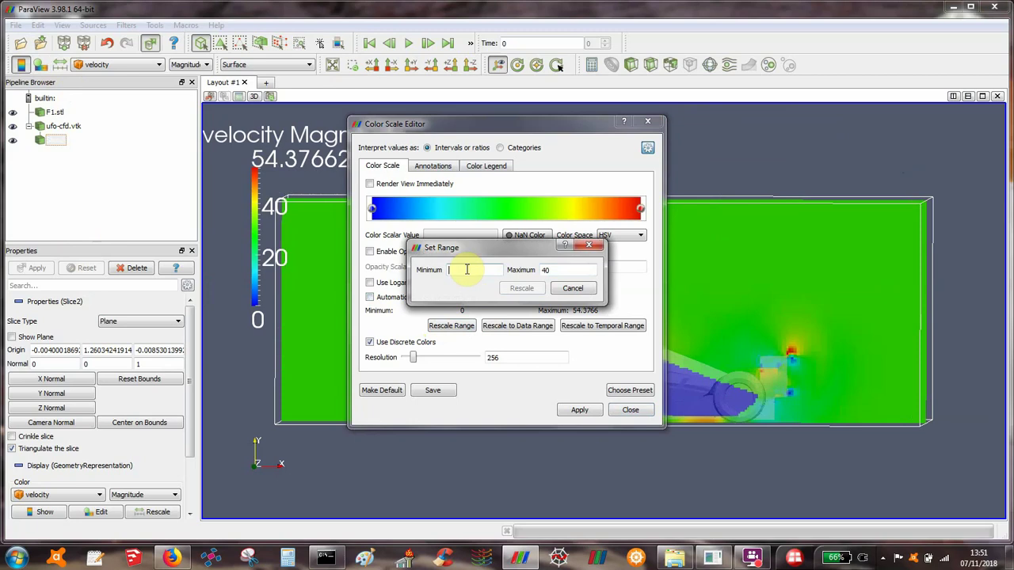
{"action": "type", "text": "20"}
{"action": "key", "text": "Return"}
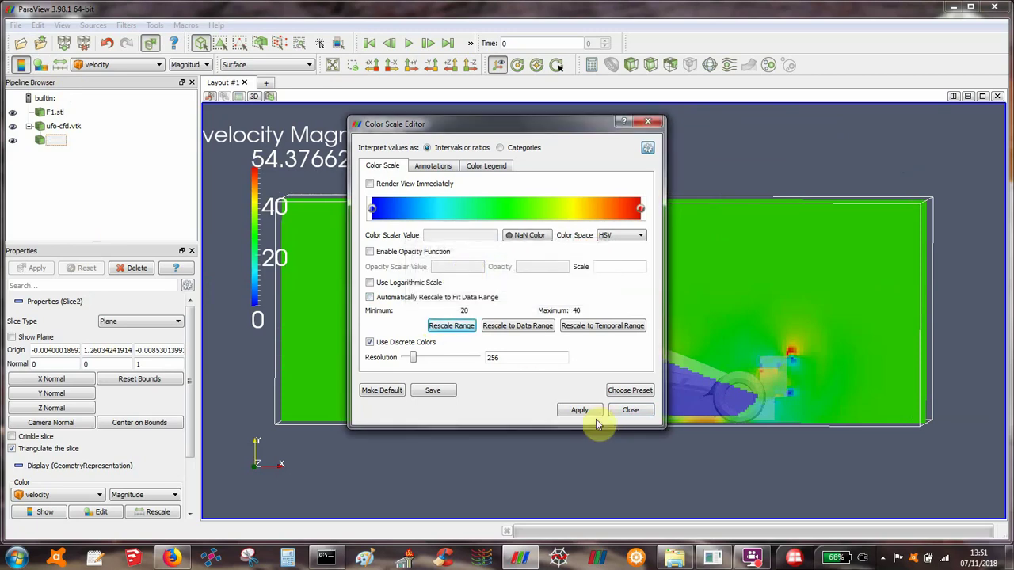
{"action": "left_click", "coordinate": [580, 411]}
{"action": "left_click", "coordinate": [627, 410]}
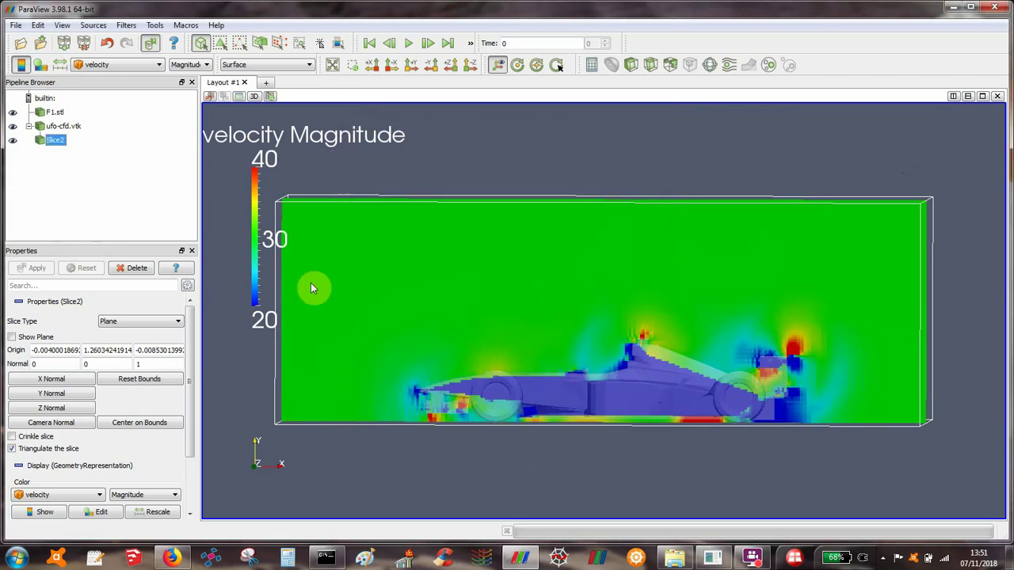
Examine the velocity distribution on the slice around the car's nose, cockpit and rear wing from several angles
{"action": "left_click_drag", "start_coordinate": [490, 160], "coordinate": [640, 224]}
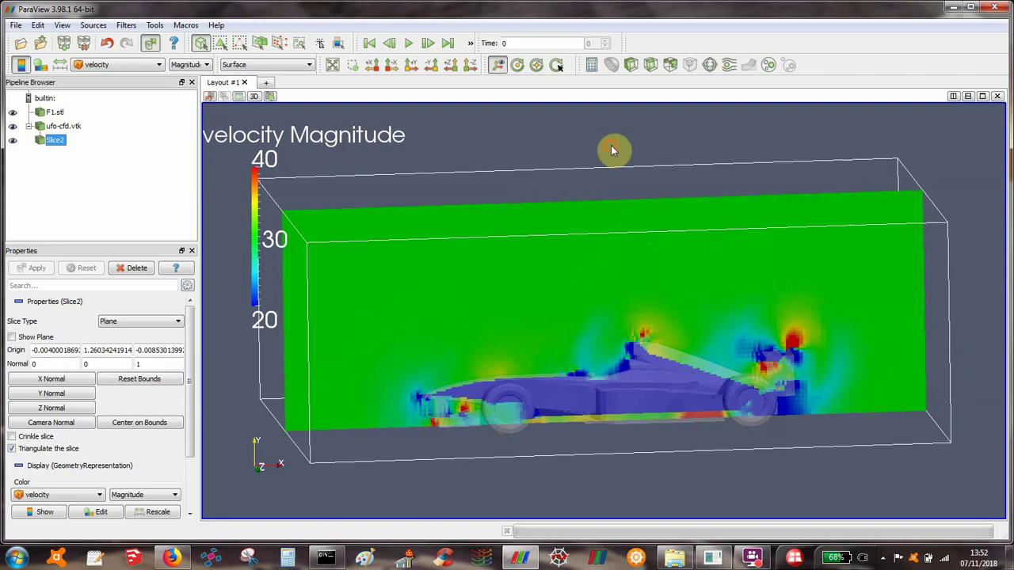
{"action": "left_click_drag", "start_coordinate": [611, 151], "coordinate": [593, 145]}
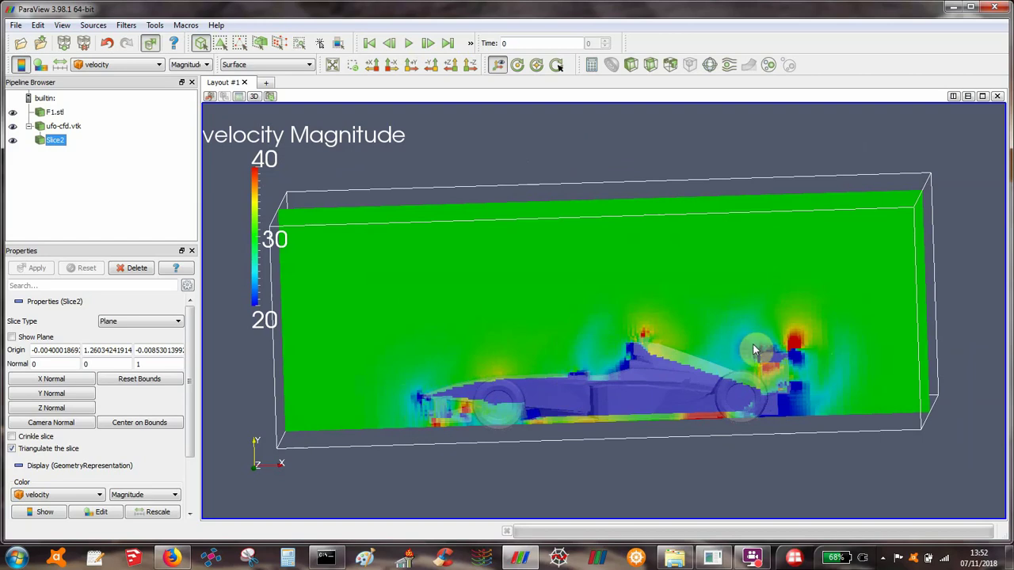
{"action": "left_click_drag", "start_coordinate": [654, 150], "coordinate": [636, 138]}
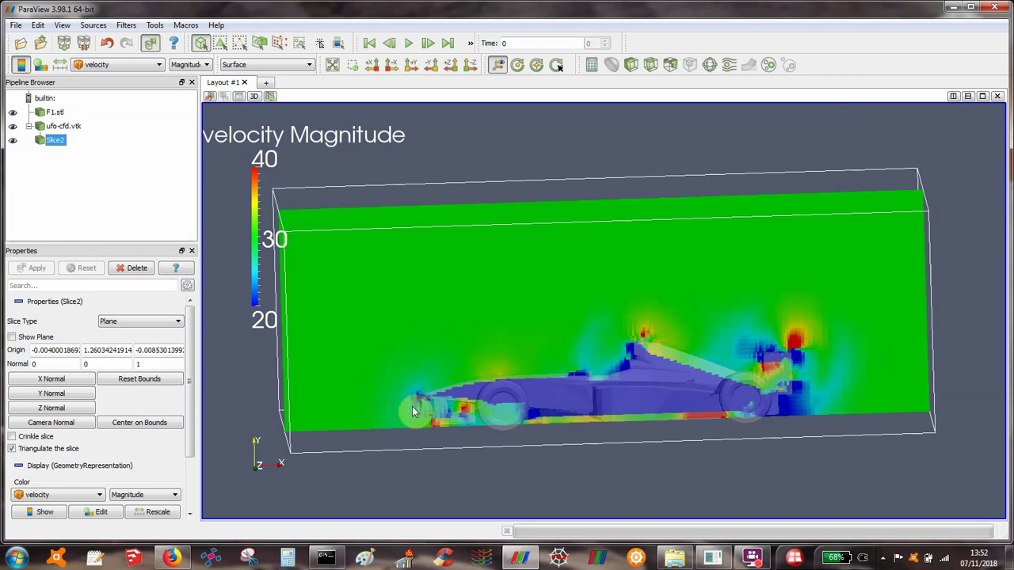
{"action": "left_click_drag", "start_coordinate": [531, 146], "coordinate": [547, 150]}
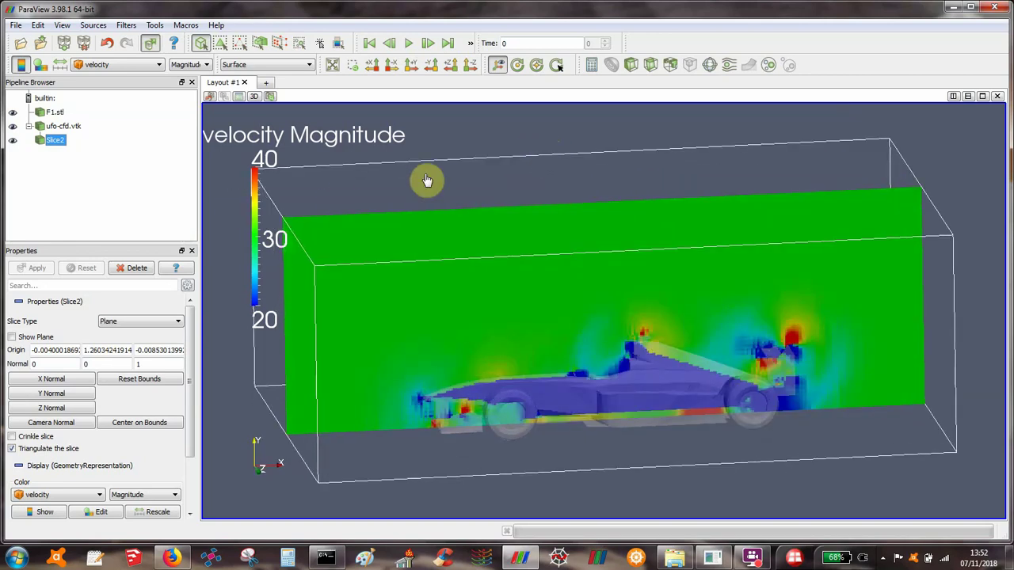
{"action": "left_click_drag", "start_coordinate": [452, 135], "coordinate": [457, 136]}
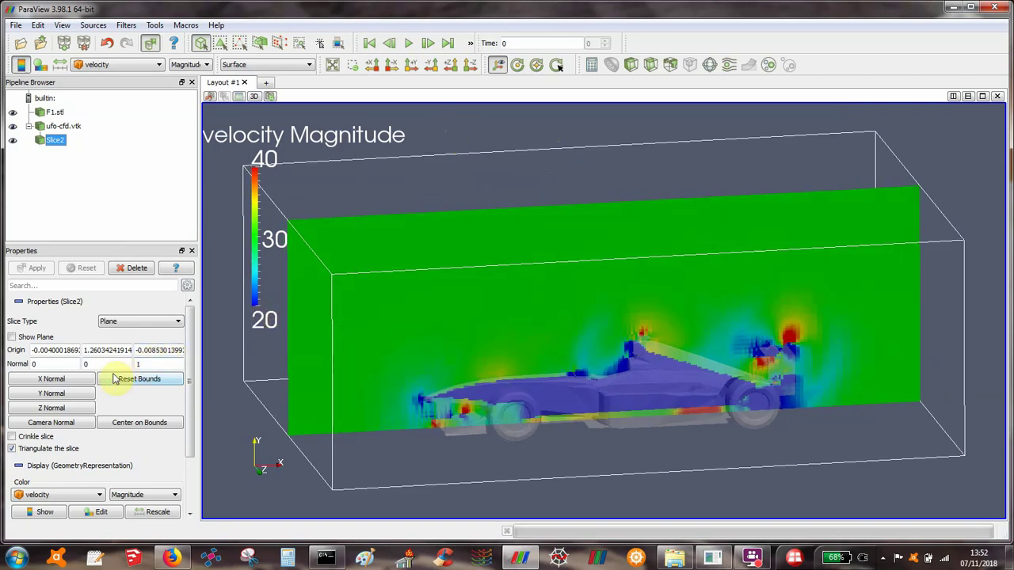
Delete the slice and apply the Cell Data to Point Data filter to ufo-cfd.vtk
{"action": "left_click", "coordinate": [131, 269]}
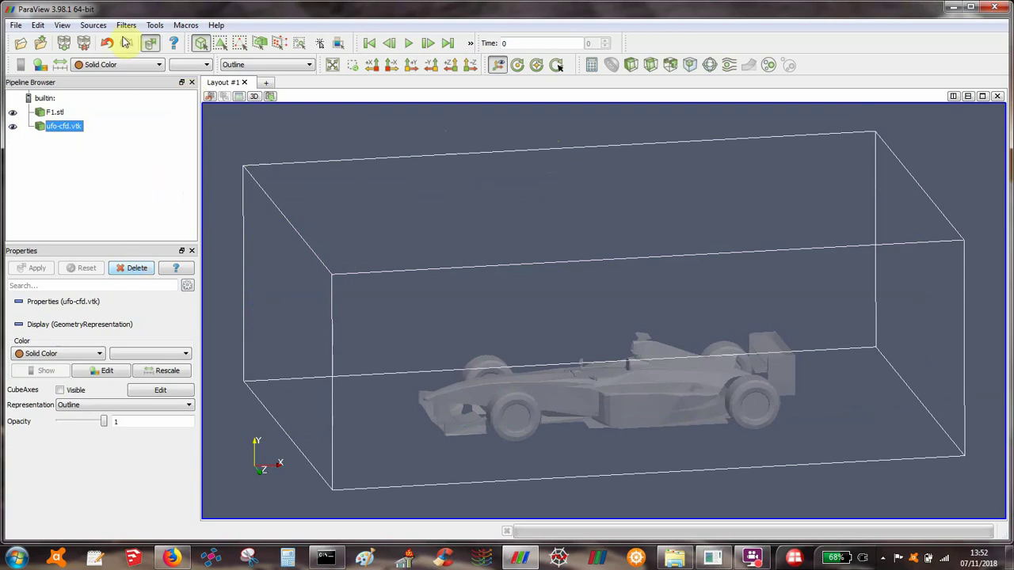
{"action": "left_click", "coordinate": [127, 26]}
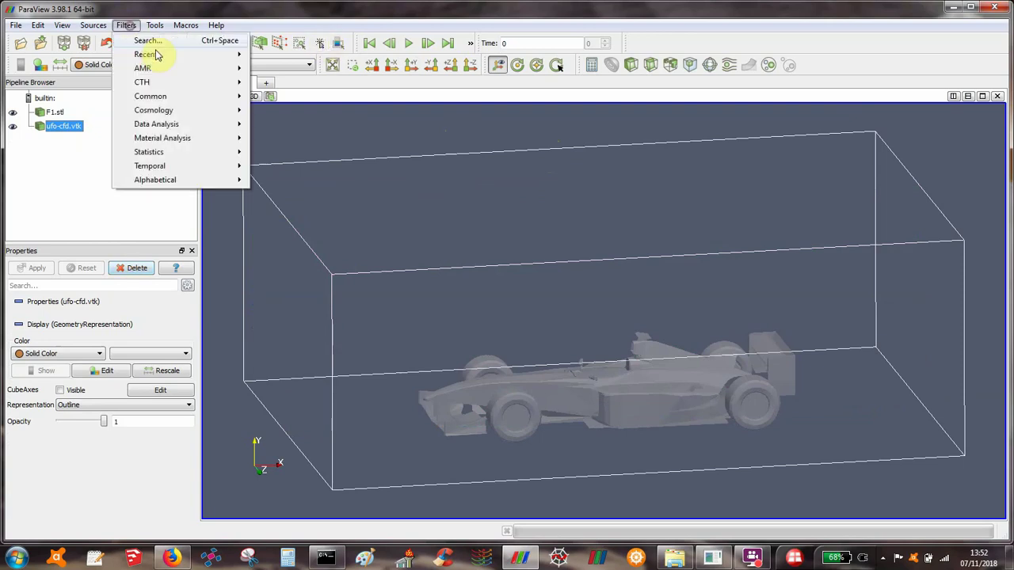
{"action": "mouse_move", "coordinate": [188, 58]}
{"action": "mouse_move", "coordinate": [233, 65]}
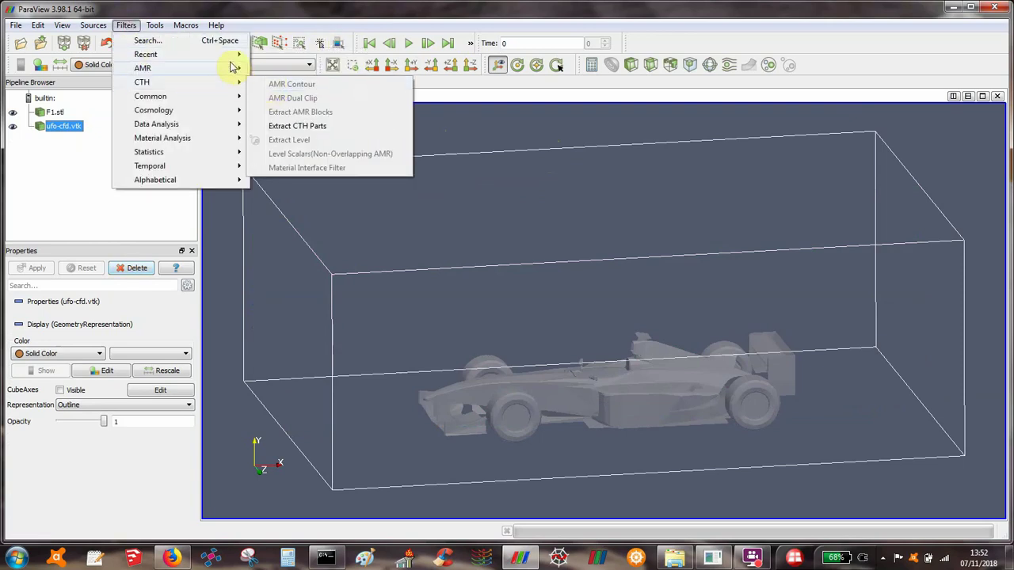
{"action": "left_click", "coordinate": [332, 65]}
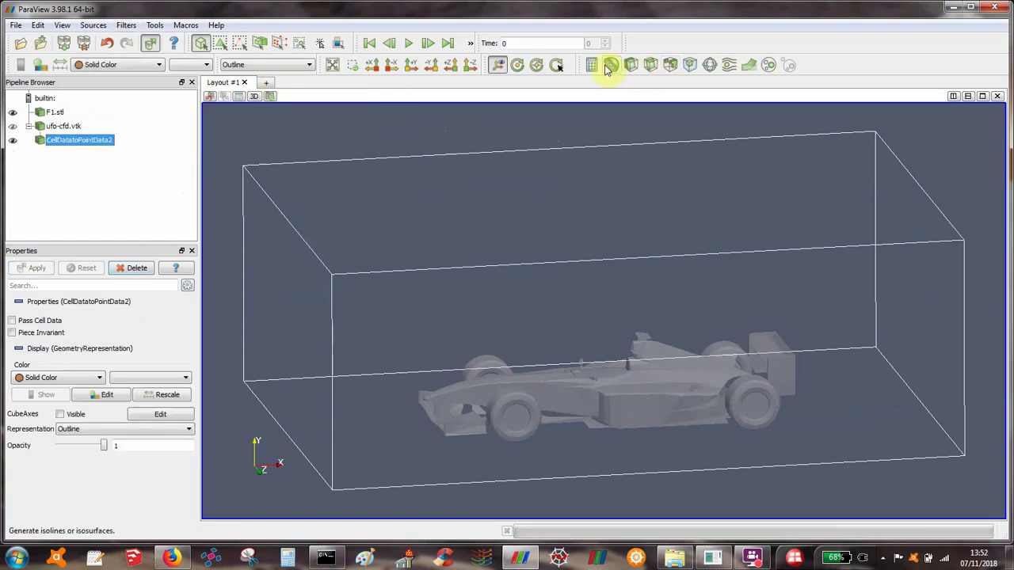
Create a contour from the point data and contour it by distance at the value 0
{"action": "left_click", "coordinate": [611, 67]}
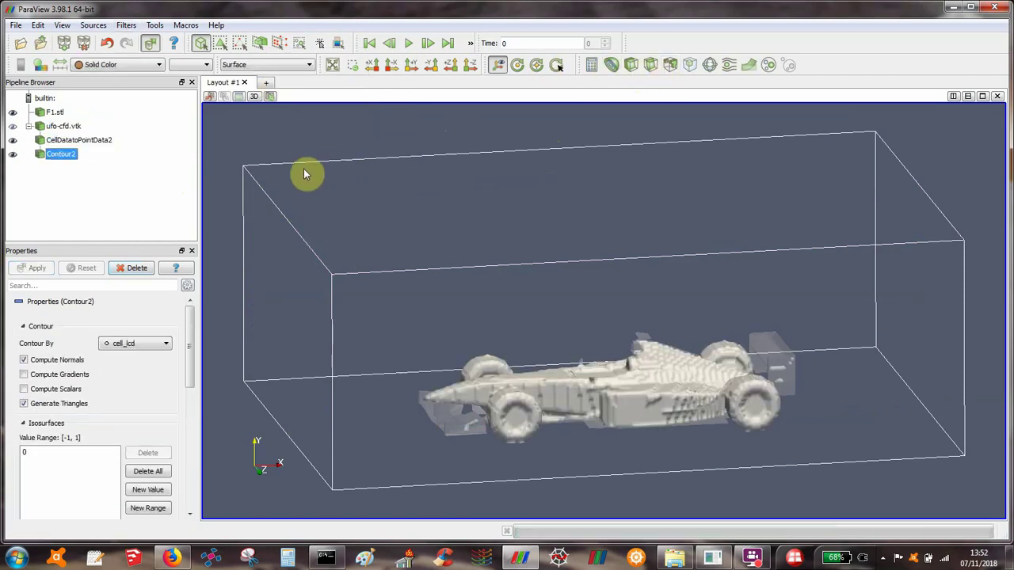
{"action": "left_click", "coordinate": [131, 342]}
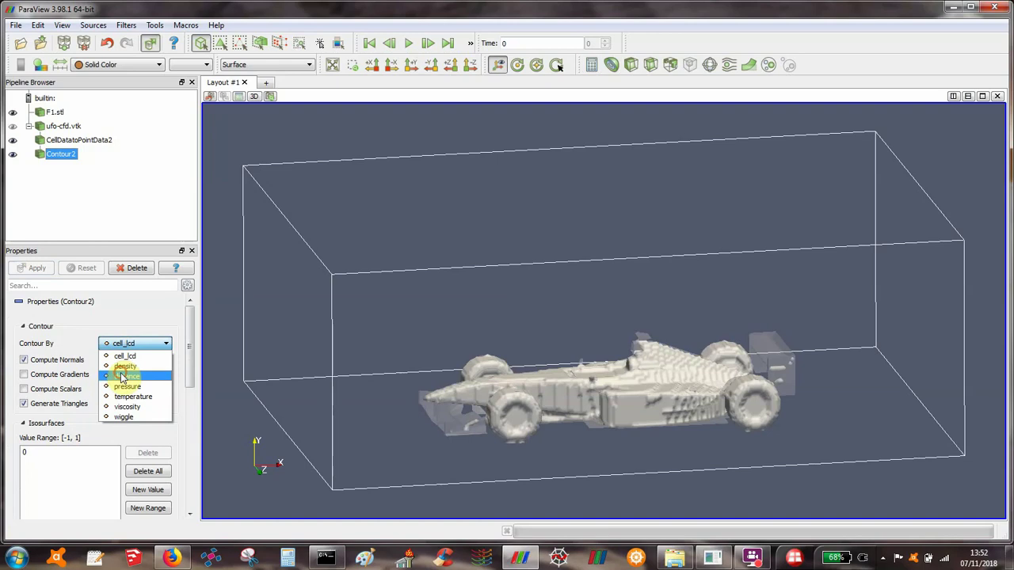
{"action": "left_click", "coordinate": [122, 377]}
{"action": "left_click_drag", "start_coordinate": [279, 181], "coordinate": [283, 193]}
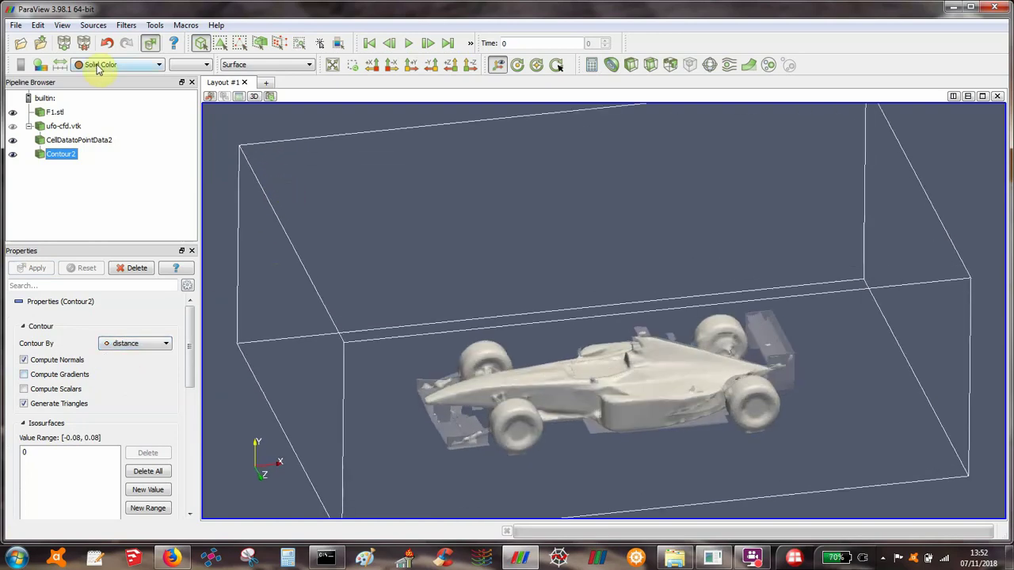
Color the distance contour by velocity magnitude and zoom in on the car for a close angled view
{"action": "left_click", "coordinate": [98, 66]}
{"action": "left_click", "coordinate": [92, 149]}
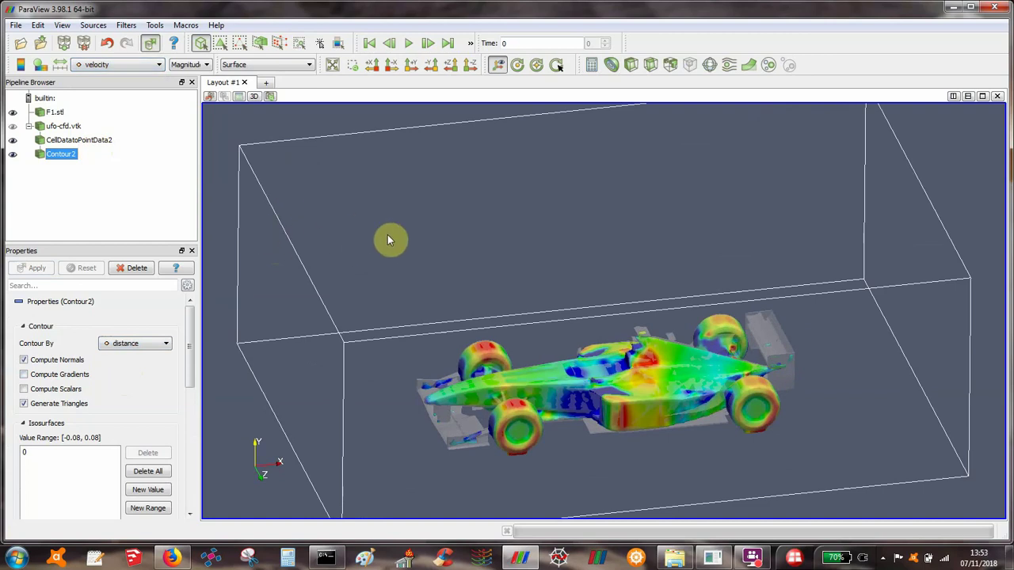
{"action": "left_click_drag", "start_coordinate": [389, 238], "coordinate": [418, 231]}
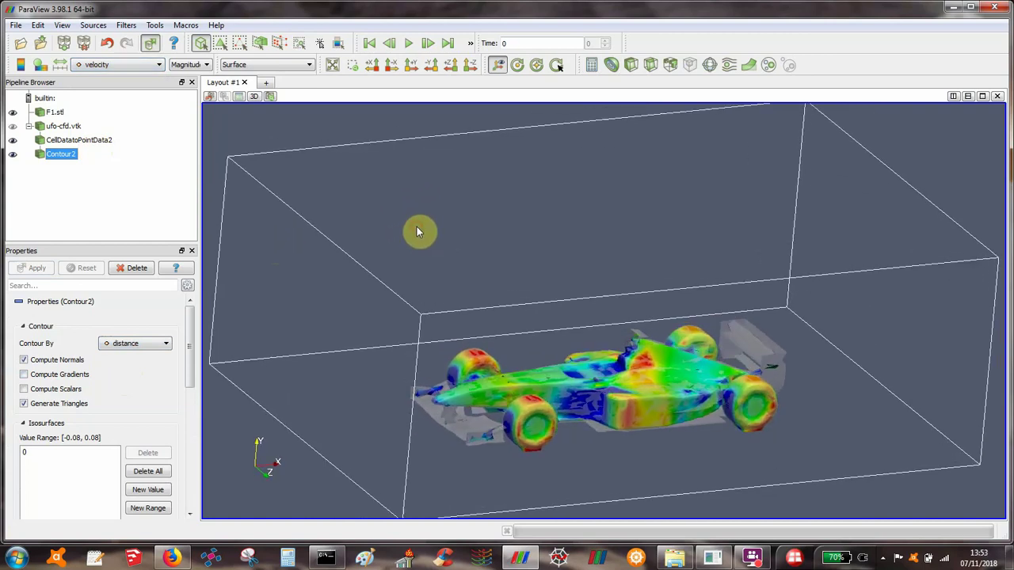
{"action": "left_click", "coordinate": [354, 67]}
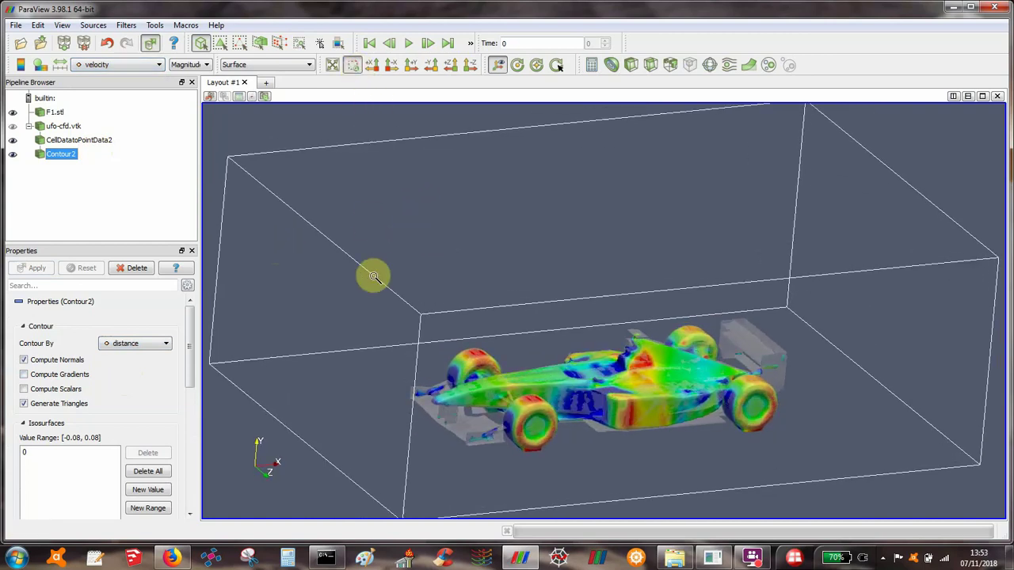
{"action": "left_click_drag", "start_coordinate": [362, 275], "coordinate": [833, 462]}
{"action": "left_click_drag", "start_coordinate": [715, 392], "coordinate": [685, 391]}
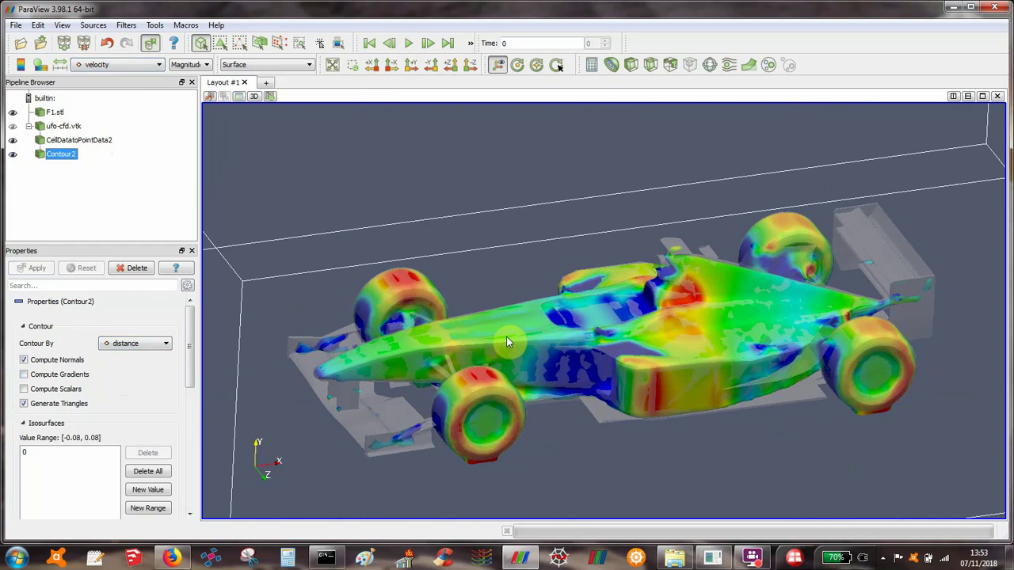
Color the distance contour by pressure and view the car's surface from a higher angle
{"action": "left_click_drag", "start_coordinate": [555, 340], "coordinate": [544, 327]}
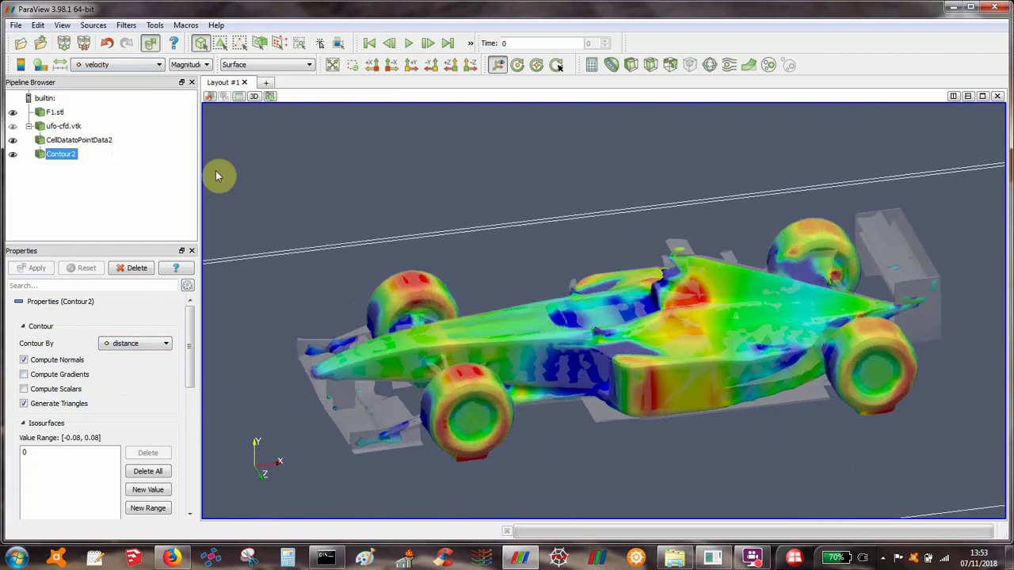
{"action": "left_click", "coordinate": [131, 65]}
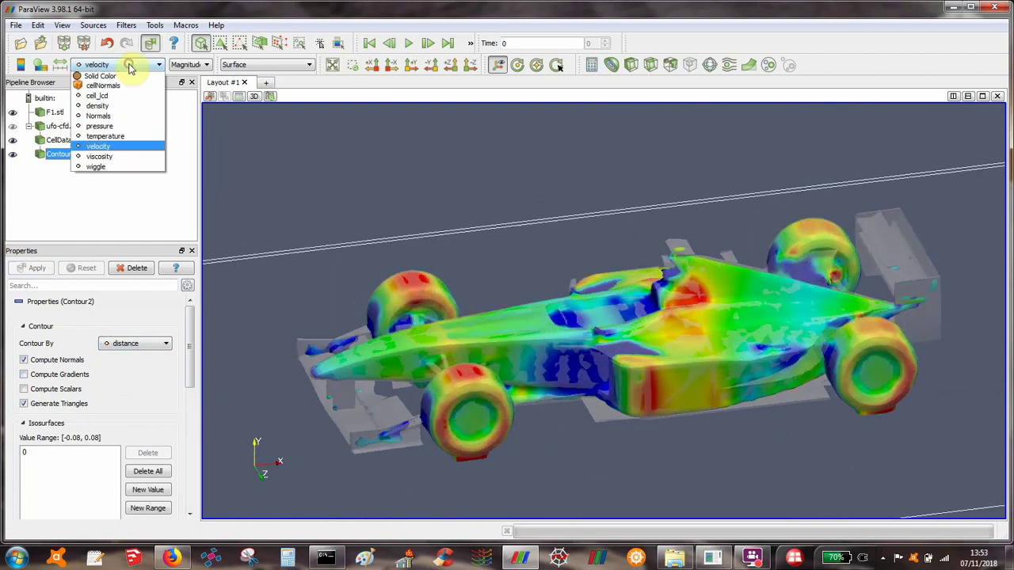
{"action": "left_click", "coordinate": [103, 126]}
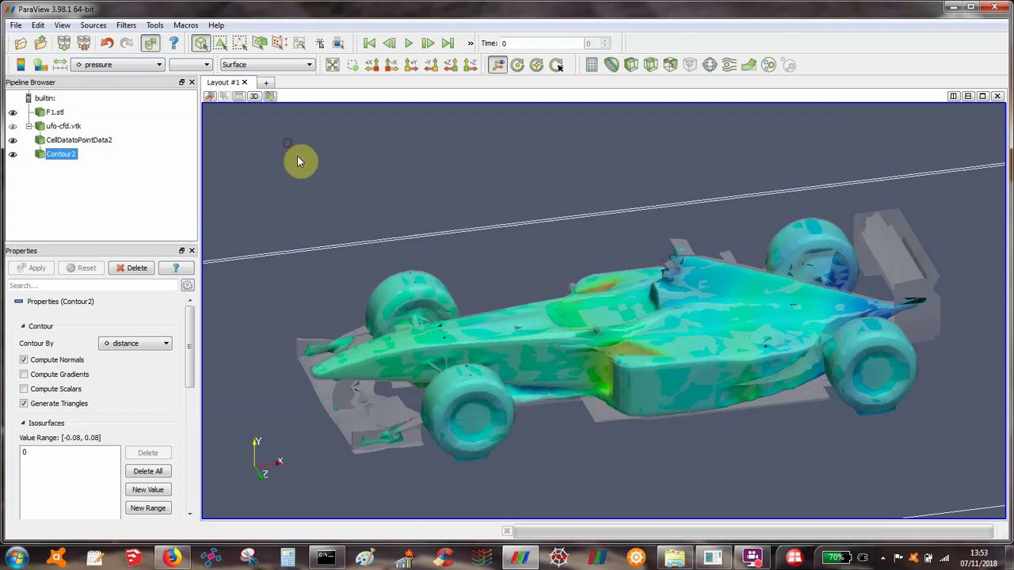
{"action": "mouse_move", "coordinate": [299, 161]}
{"action": "left_mouse_down"}
{"action": "mouse_move", "coordinate": [296, 171]}
{"action": "mouse_move", "coordinate": [387, 148]}
{"action": "mouse_move", "coordinate": [448, 172]}
{"action": "mouse_move", "coordinate": [455, 151]}
{"action": "mouse_move", "coordinate": [355, 181]}
{"action": "mouse_move", "coordinate": [312, 149]}
{"action": "mouse_move", "coordinate": [294, 108]}
{"action": "mouse_move", "coordinate": [297, 173]}
{"action": "left_mouse_up"}
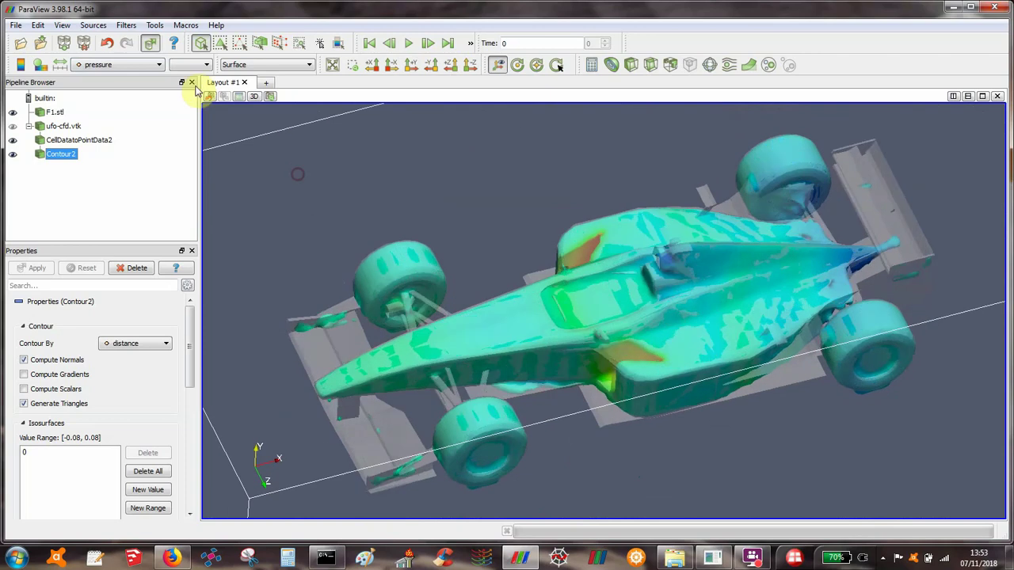
Color the distance contour by wiggle and inspect the car from the front and the side
{"action": "left_click", "coordinate": [146, 65]}
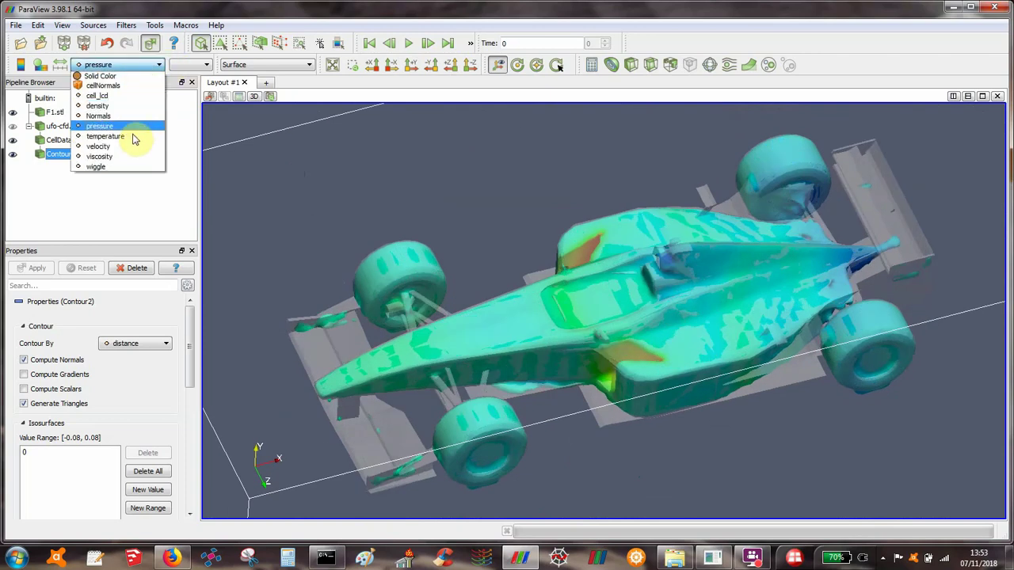
{"action": "left_click", "coordinate": [127, 168]}
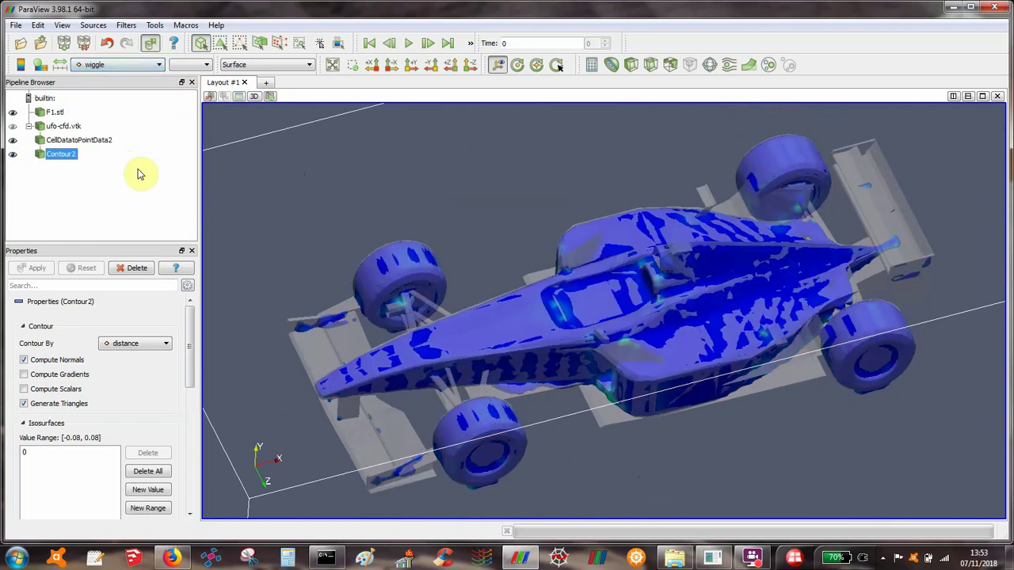
{"action": "left_click_drag", "start_coordinate": [453, 278], "coordinate": [635, 366]}
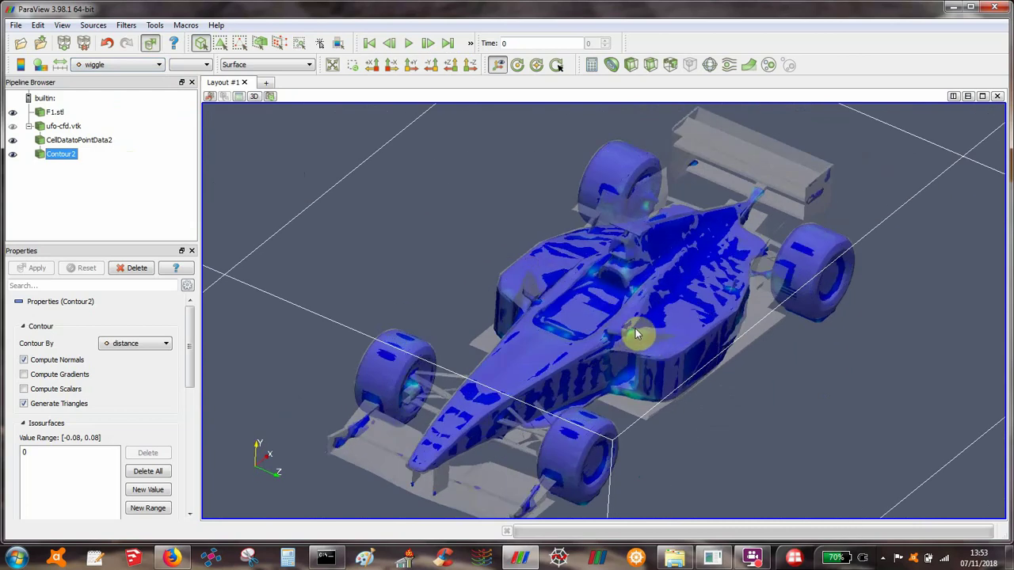
{"action": "left_click_drag", "start_coordinate": [654, 330], "coordinate": [396, 254]}
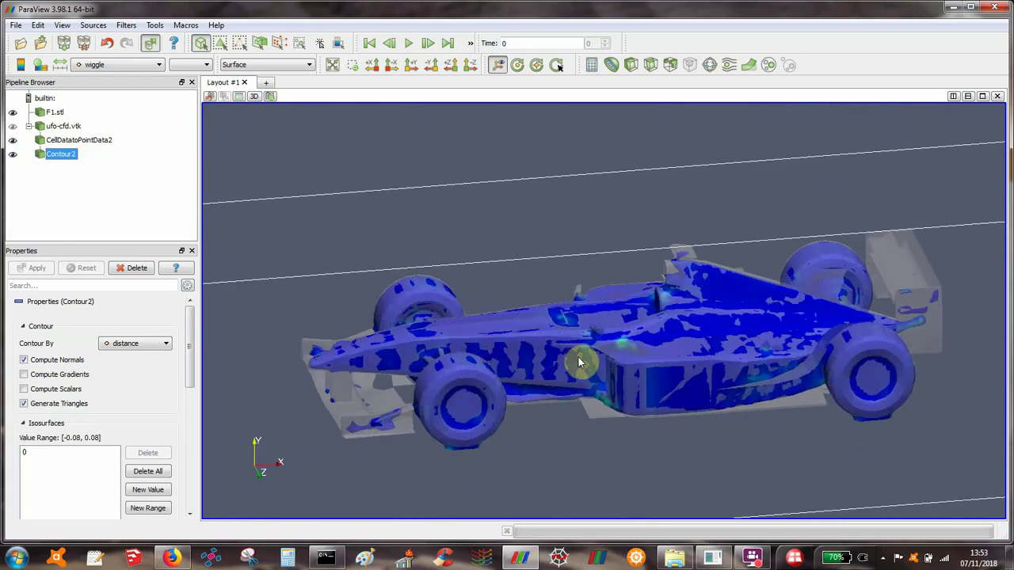
Delete the contour and apply Resample With Dataset with ufo-cfd.vtk as the input and F1.stl as the source
{"action": "left_click", "coordinate": [136, 268]}
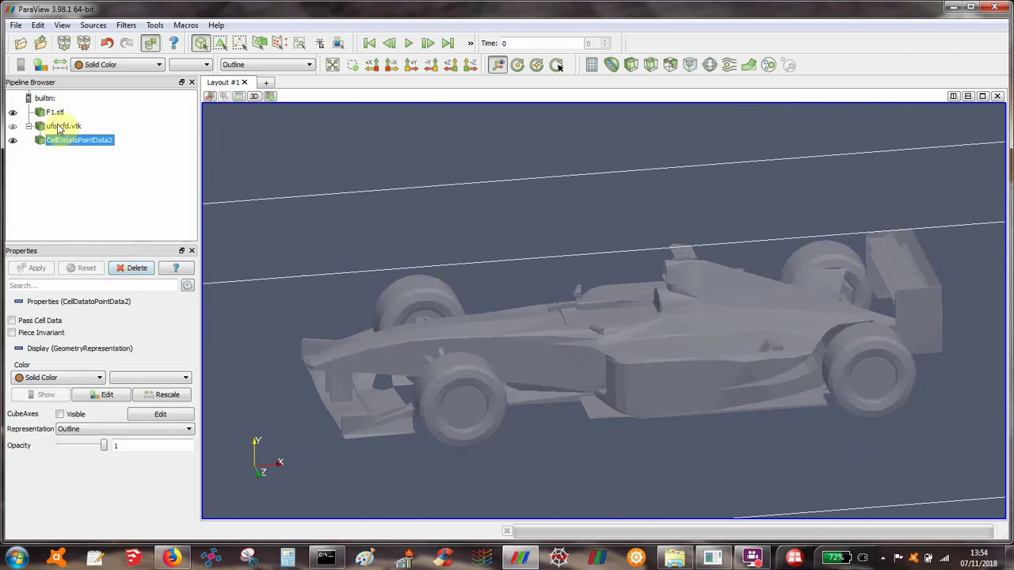
{"action": "left_click", "coordinate": [59, 127]}
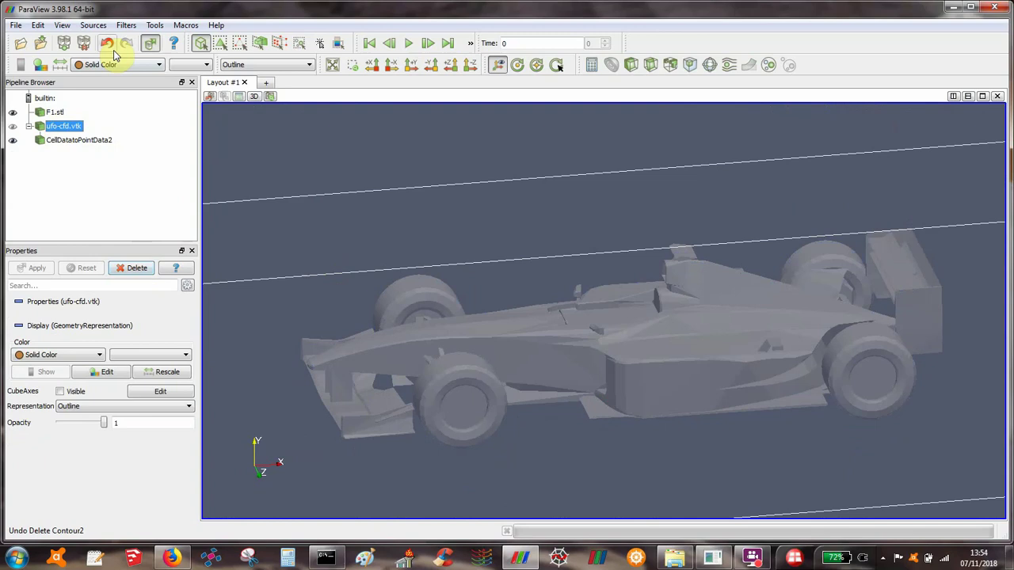
{"action": "left_click", "coordinate": [127, 26]}
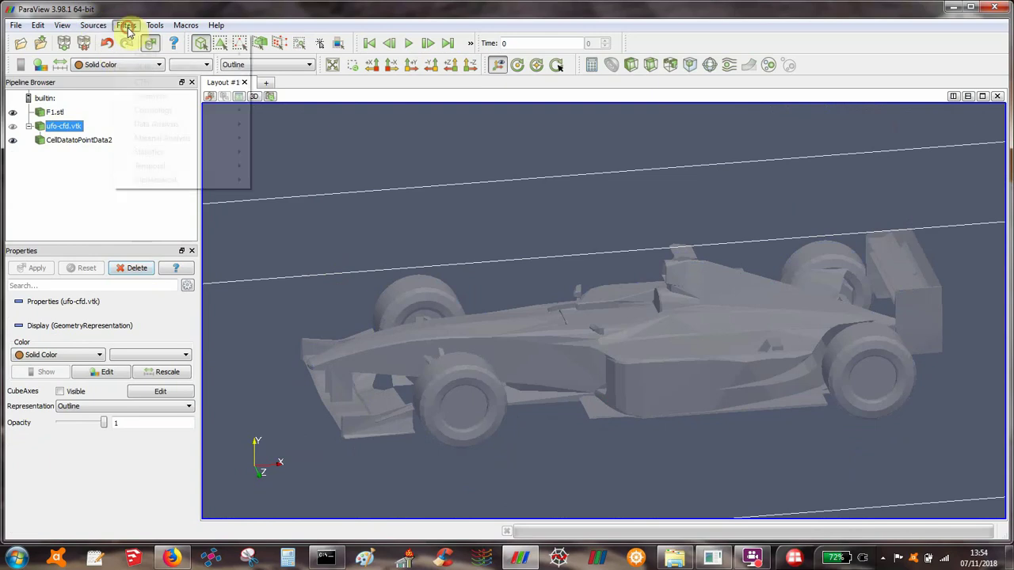
{"action": "left_click", "coordinate": [42, 129]}
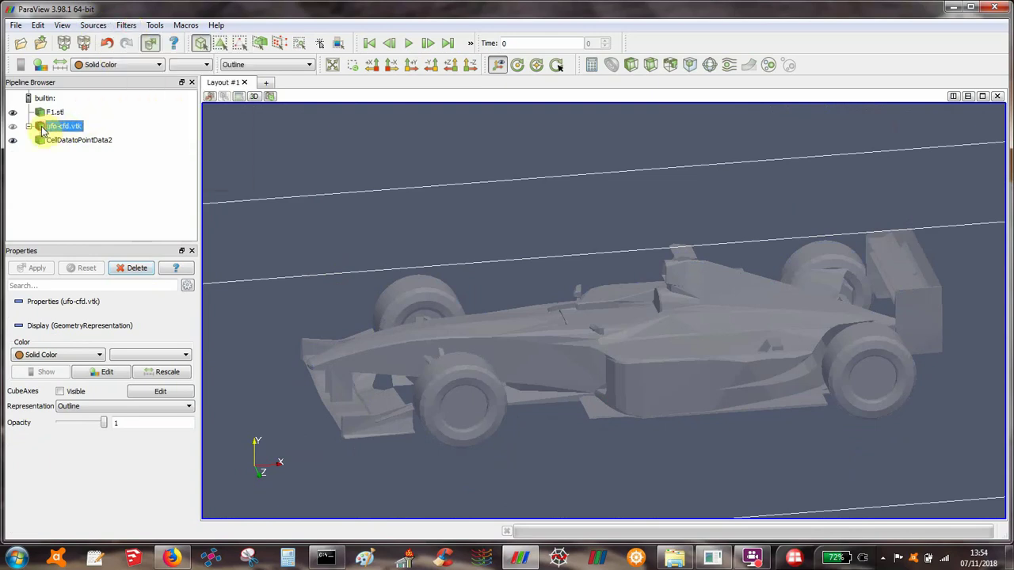
{"action": "left_click", "coordinate": [127, 26]}
{"action": "mouse_move", "coordinate": [174, 53]}
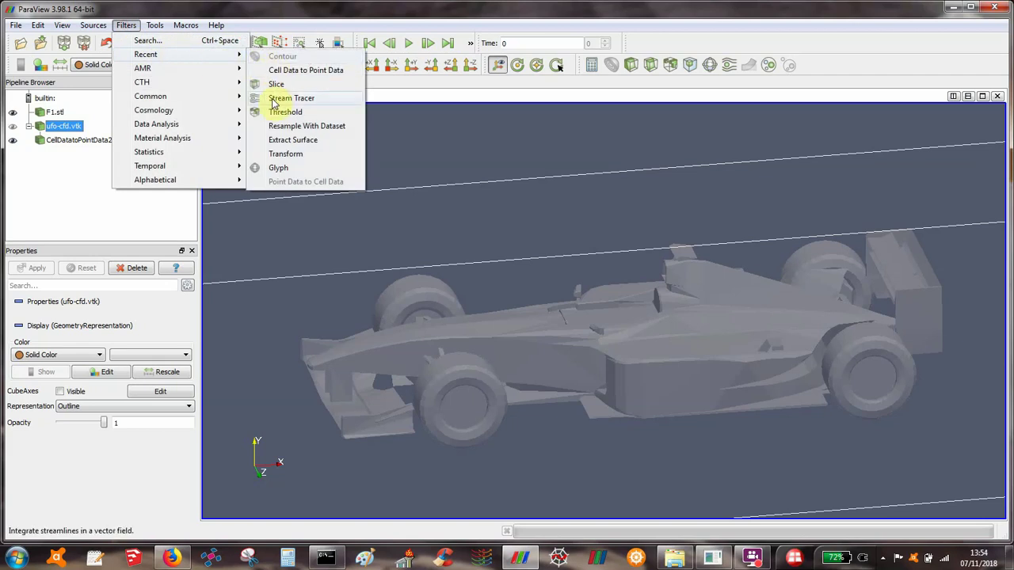
{"action": "left_click", "coordinate": [274, 125]}
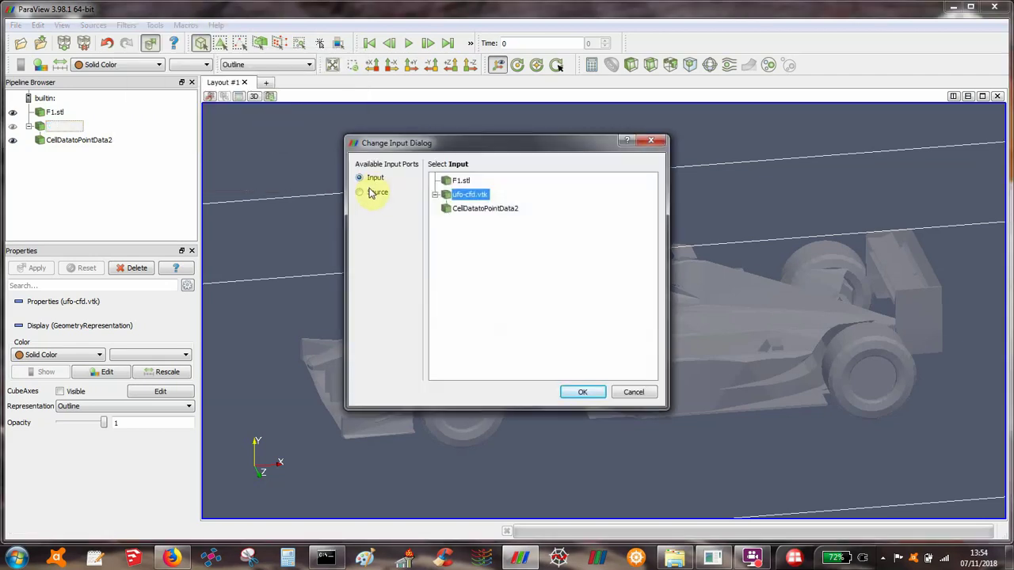
{"action": "left_click", "coordinate": [360, 192]}
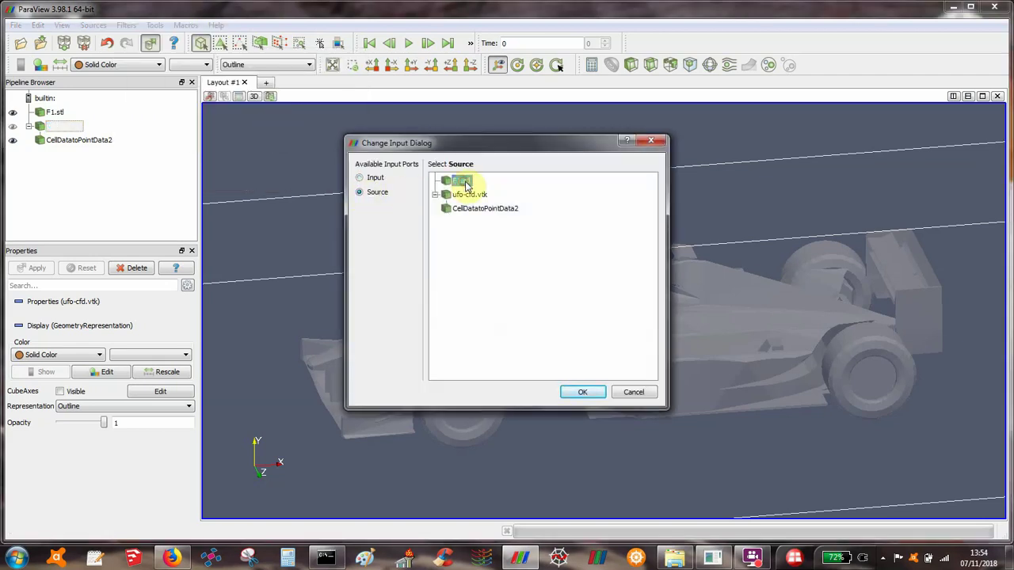
{"action": "left_click", "coordinate": [586, 392]}
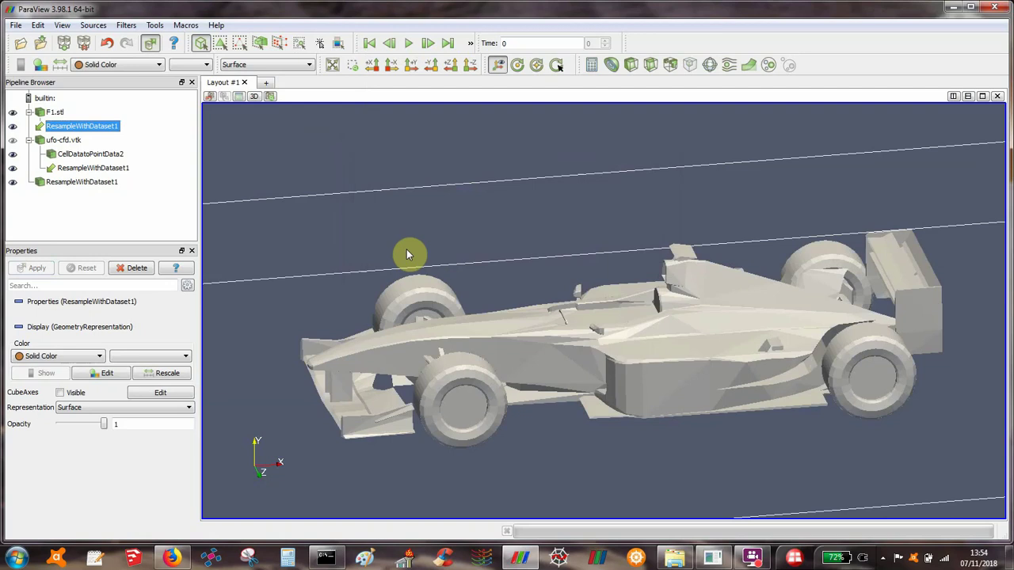
Color the resampled F1 car surface by velocity magnitude and view it from slightly above
{"action": "left_click", "coordinate": [97, 66]}
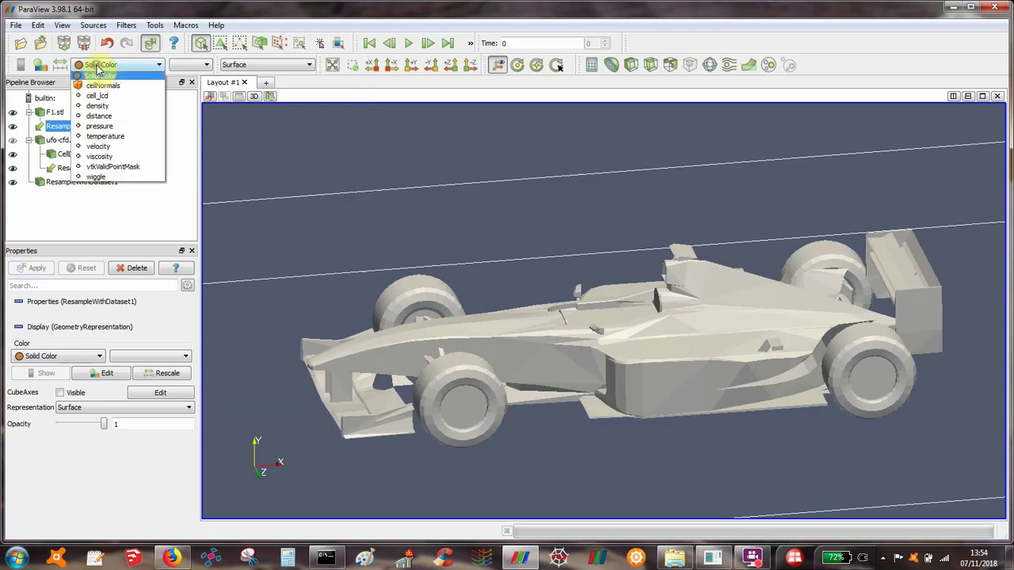
{"action": "left_click", "coordinate": [98, 148]}
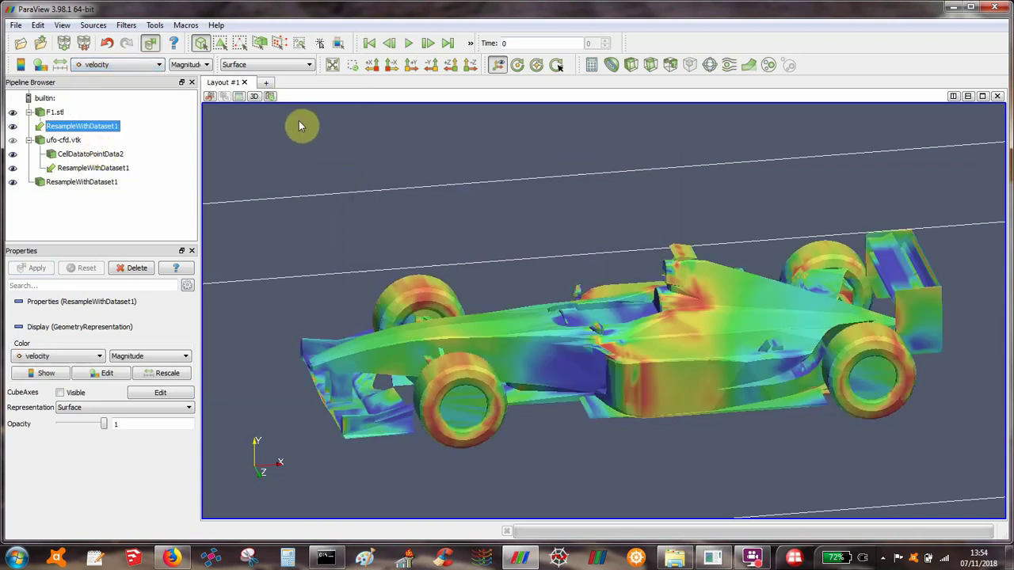
{"action": "mouse_move", "coordinate": [337, 135]}
{"action": "left_mouse_down"}
{"action": "mouse_move", "coordinate": [354, 141]}
{"action": "mouse_move", "coordinate": [346, 152]}
{"action": "left_mouse_up"}
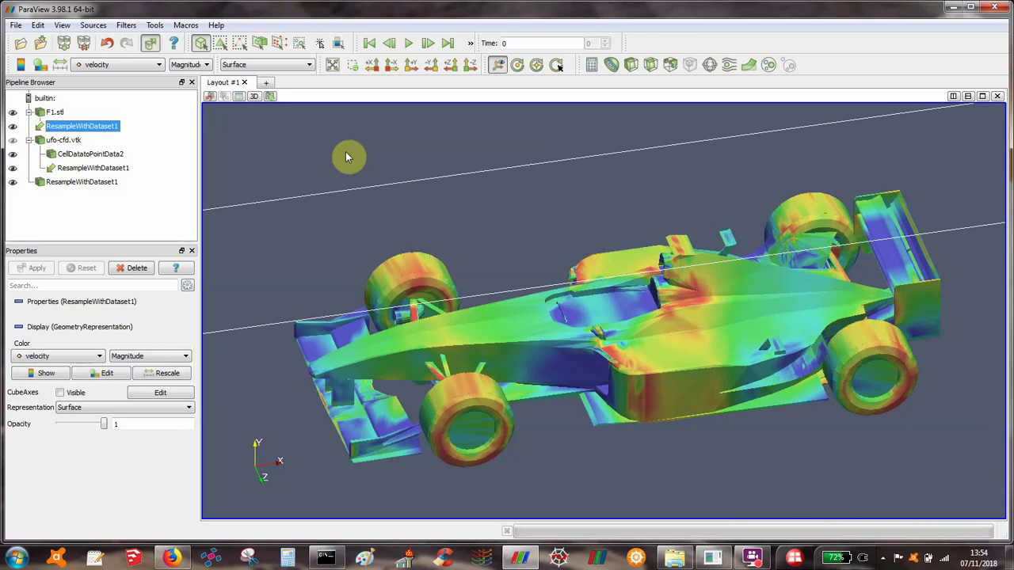
{"action": "mouse_move", "coordinate": [407, 150]}
{"action": "left_mouse_down"}
{"action": "mouse_move", "coordinate": [409, 132]}
{"action": "mouse_move", "coordinate": [411, 144]}
{"action": "left_mouse_up"}
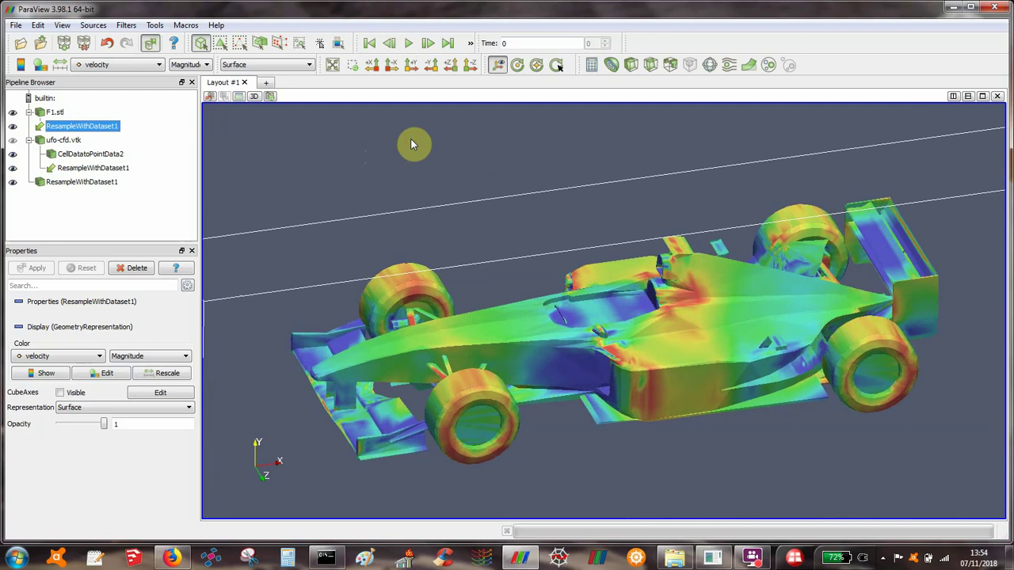
Display the resampled car as Surface With Edges to examine its mesh, and restore the Surface representation
{"action": "left_click", "coordinate": [234, 67]}
{"action": "left_click", "coordinate": [235, 109]}
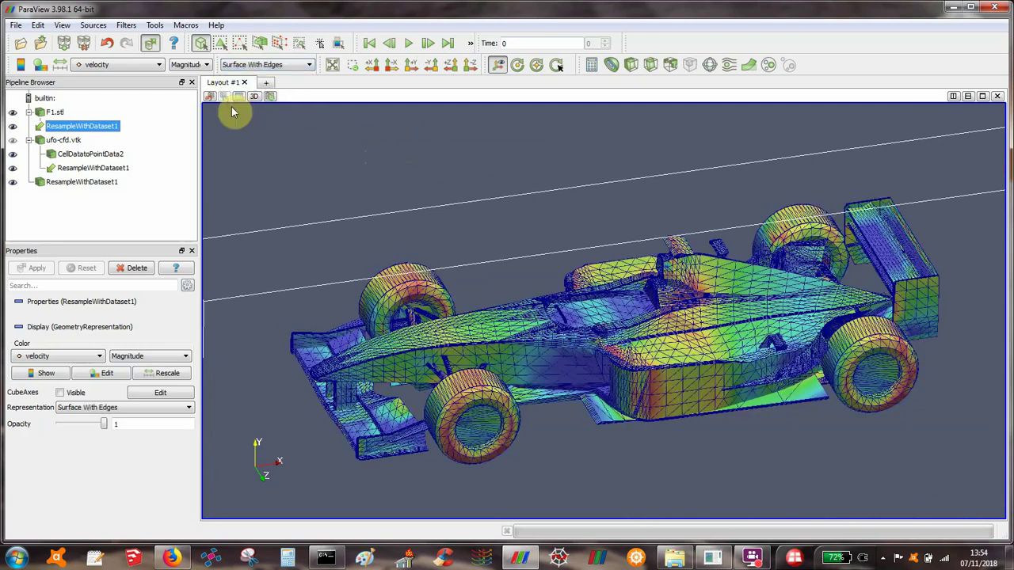
{"action": "left_click_drag", "start_coordinate": [373, 151], "coordinate": [400, 176]}
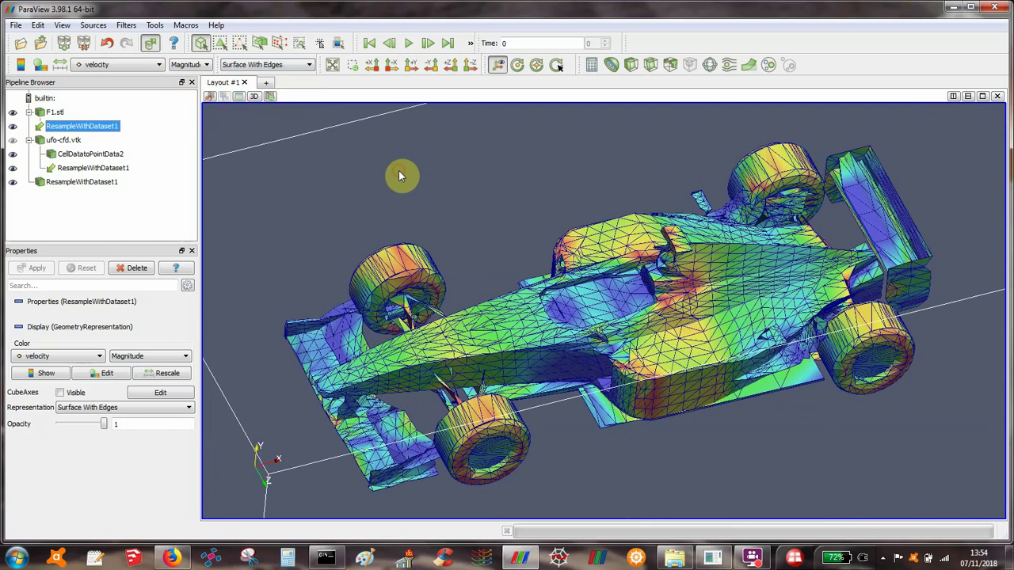
{"action": "left_click_drag", "start_coordinate": [512, 235], "coordinate": [503, 214]}
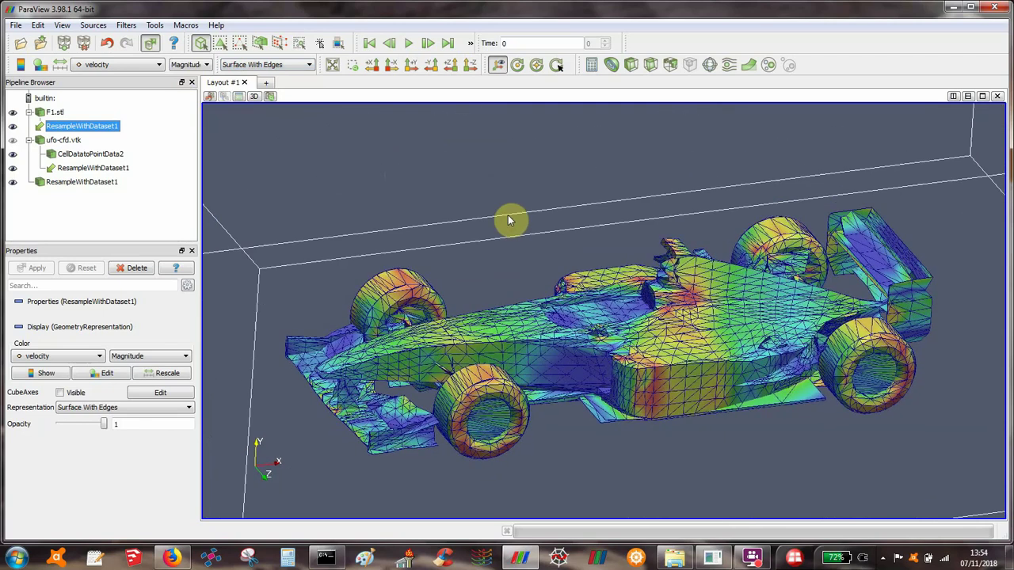
{"action": "left_click_drag", "start_coordinate": [507, 220], "coordinate": [502, 230]}
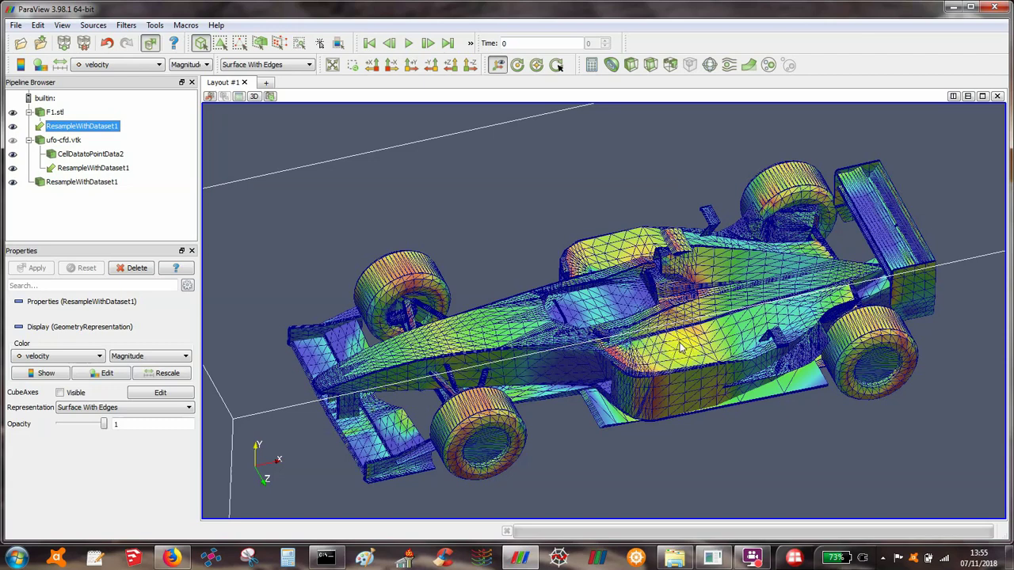
{"action": "left_click_drag", "start_coordinate": [707, 339], "coordinate": [623, 229]}
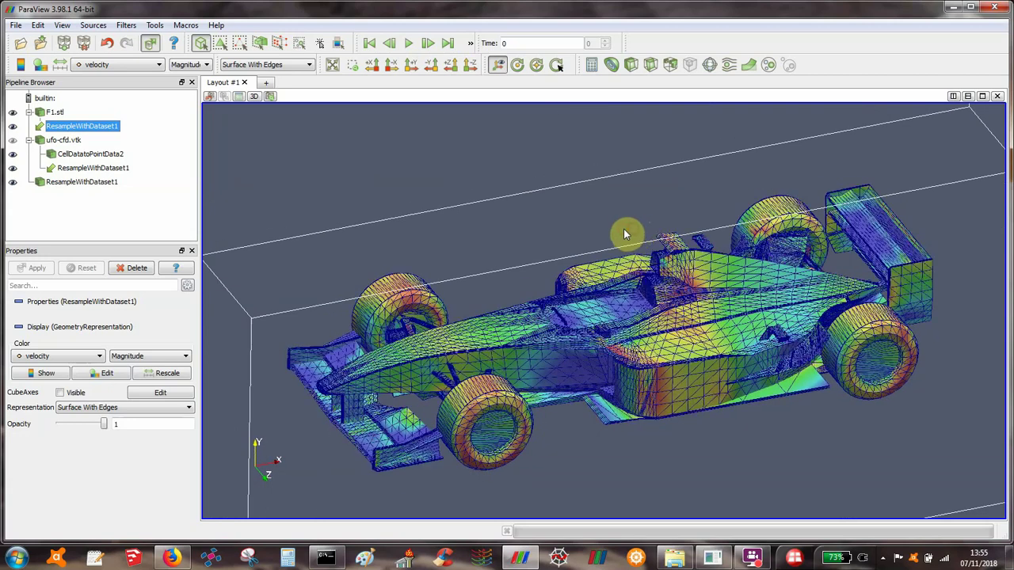
{"action": "left_click", "coordinate": [250, 65]}
{"action": "left_click", "coordinate": [247, 100]}
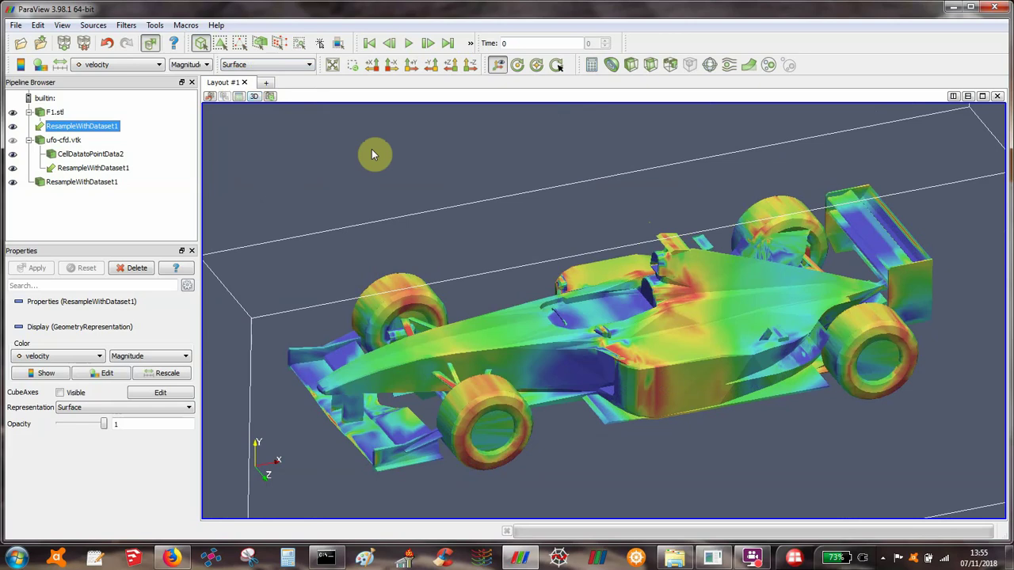
Examine velocity magnitude on a temporary X-normal slice of ufo-cfd.vtk through the car and delete the slice
{"action": "left_click", "coordinate": [71, 141]}
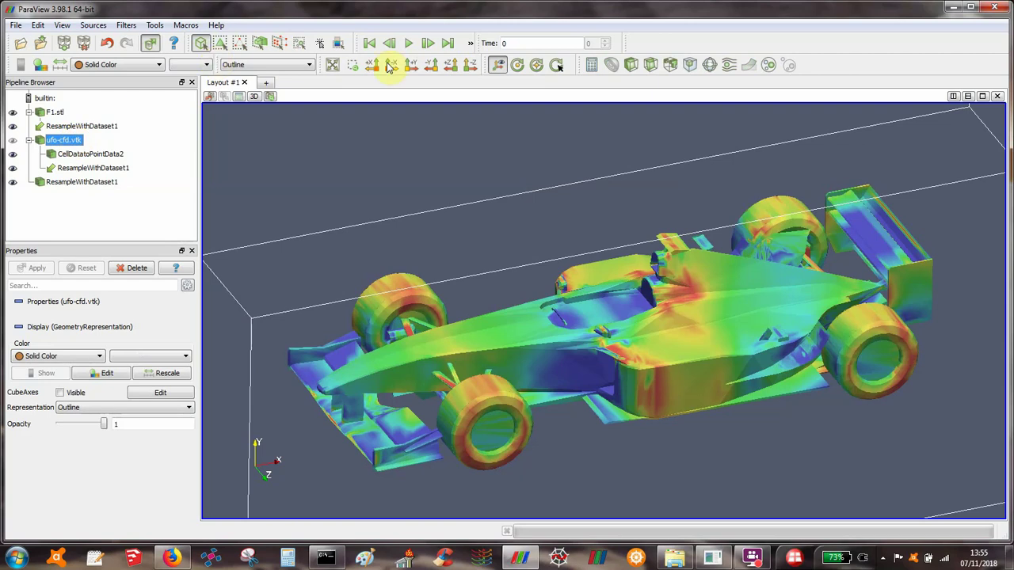
{"action": "left_click", "coordinate": [651, 64]}
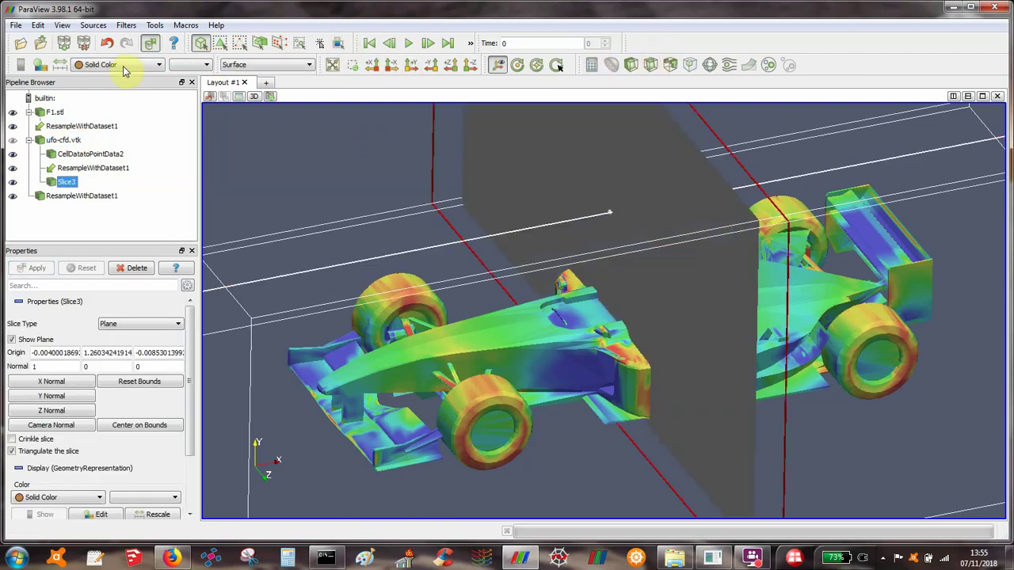
{"action": "left_click", "coordinate": [123, 66]}
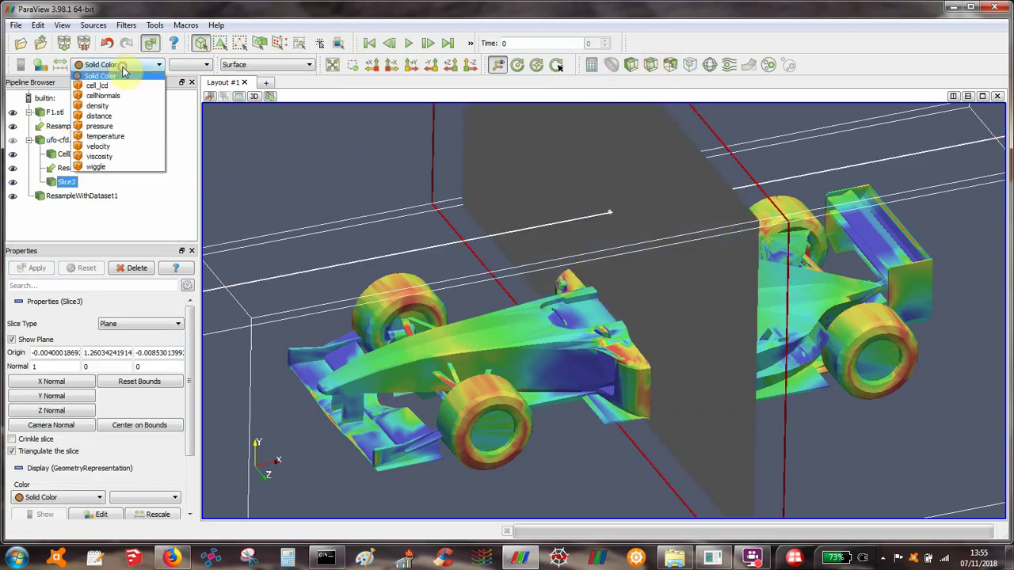
{"action": "left_click", "coordinate": [115, 150]}
{"action": "left_click_drag", "start_coordinate": [296, 163], "coordinate": [324, 181]}
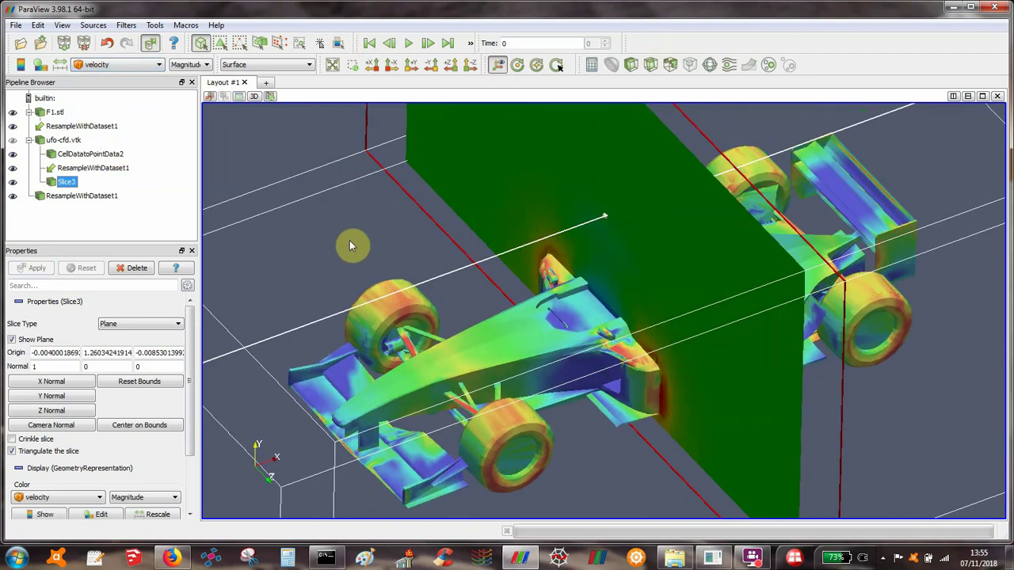
{"action": "mouse_move", "coordinate": [351, 245]}
{"action": "left_mouse_down"}
{"action": "mouse_move", "coordinate": [351, 220]}
{"action": "mouse_move", "coordinate": [354, 231]}
{"action": "left_mouse_up"}
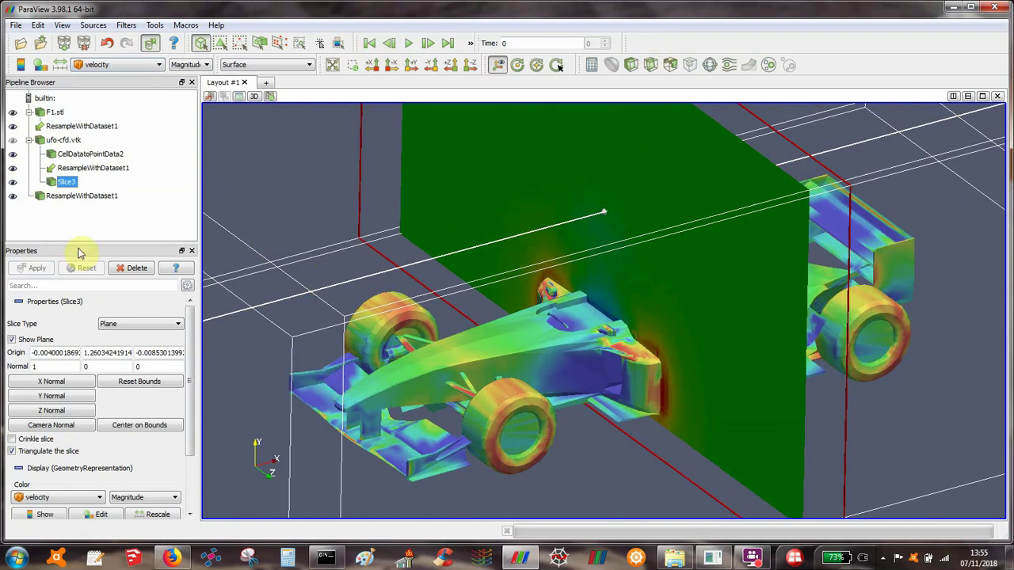
{"action": "left_click", "coordinate": [134, 269]}
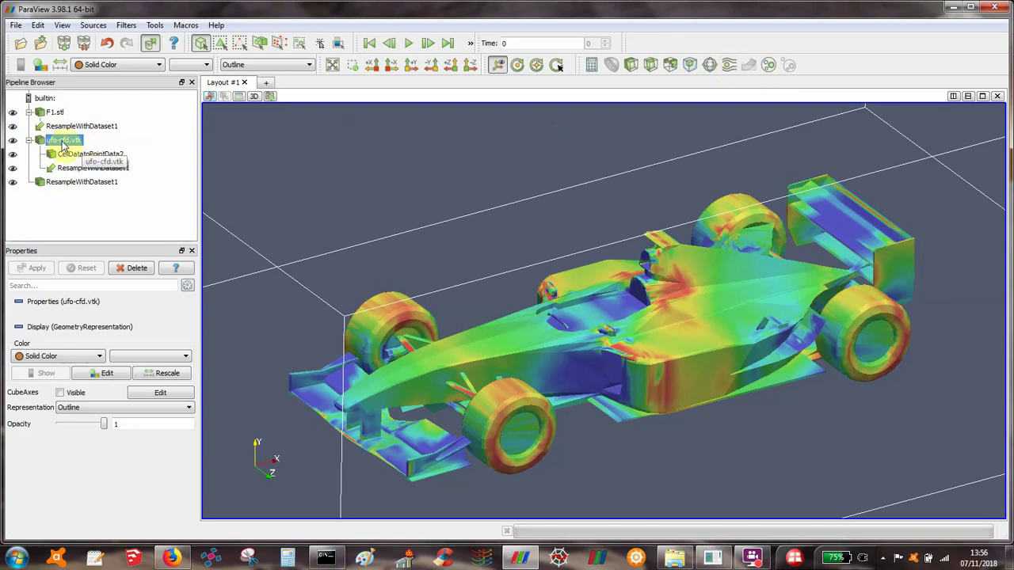
Create velocity streamlines from ufo-cfd.vtk with a point source seed of radius 0.1
{"action": "left_click", "coordinate": [727, 66]}
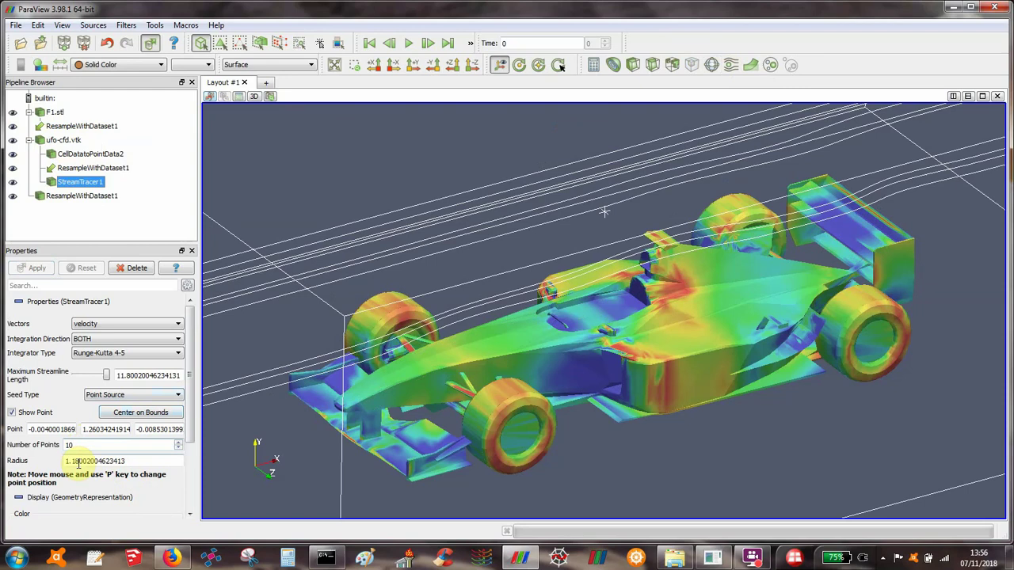
{"action": "key", "text": "ctrl+a"}
{"action": "key", "text": "BackSpace"}
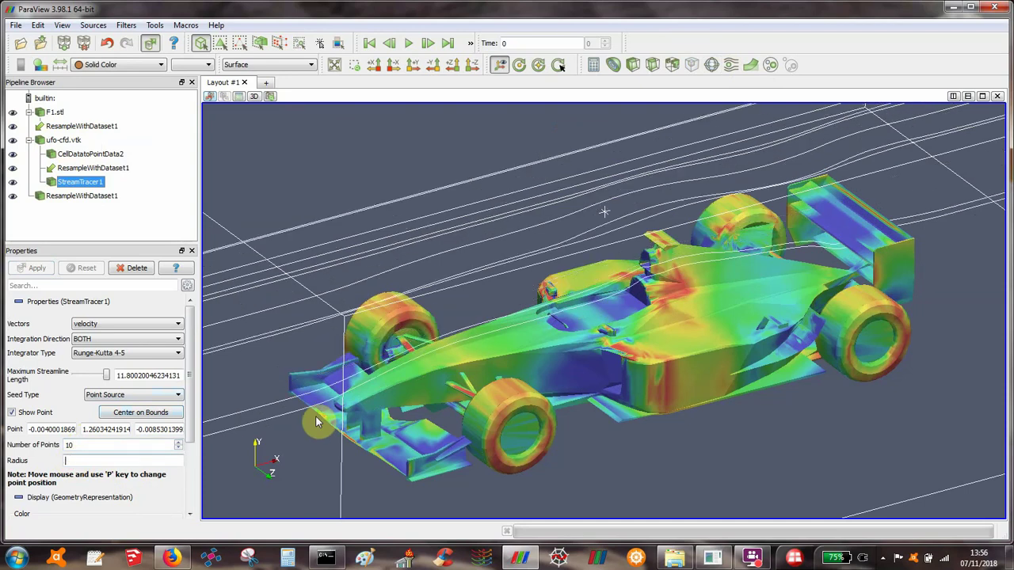
{"action": "type", "text": "0.1"}
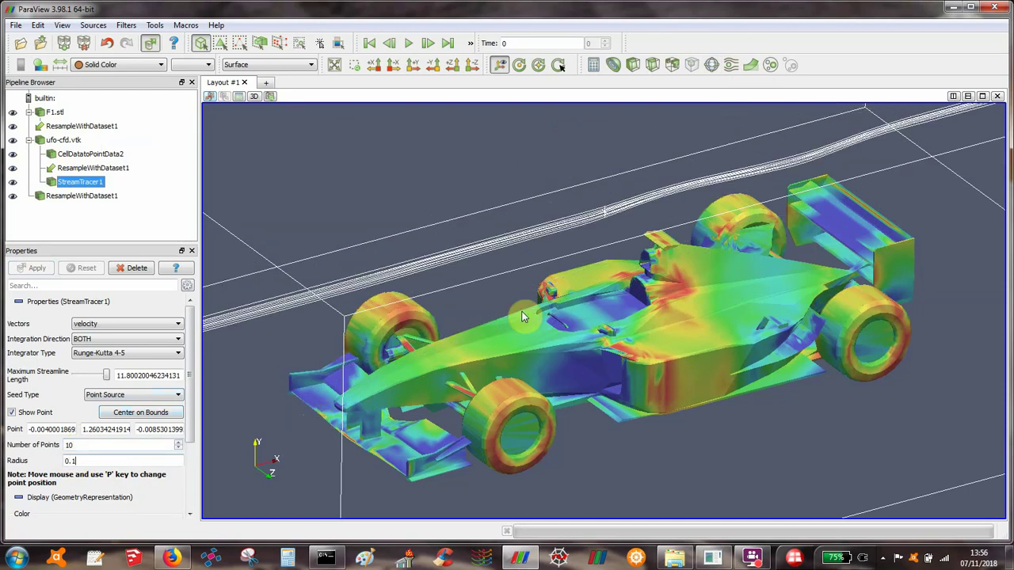
Move the StreamTracer1 seed point down beside the car's cockpit, at about (-0.83, -0.29, 0.68), so the streamlines run along the bodywork
{"action": "left_click", "coordinate": [63, 140]}
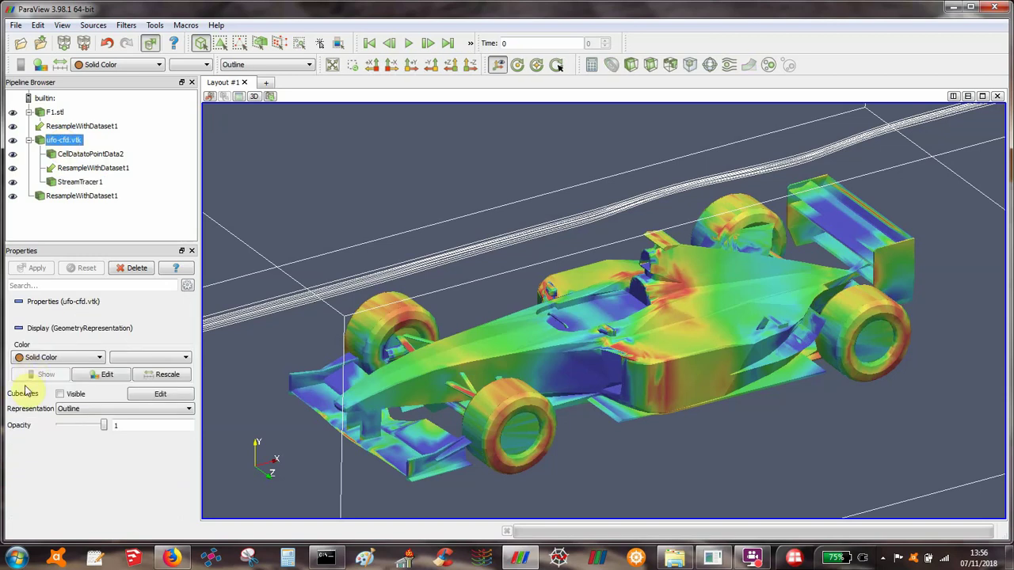
{"action": "left_click", "coordinate": [78, 170]}
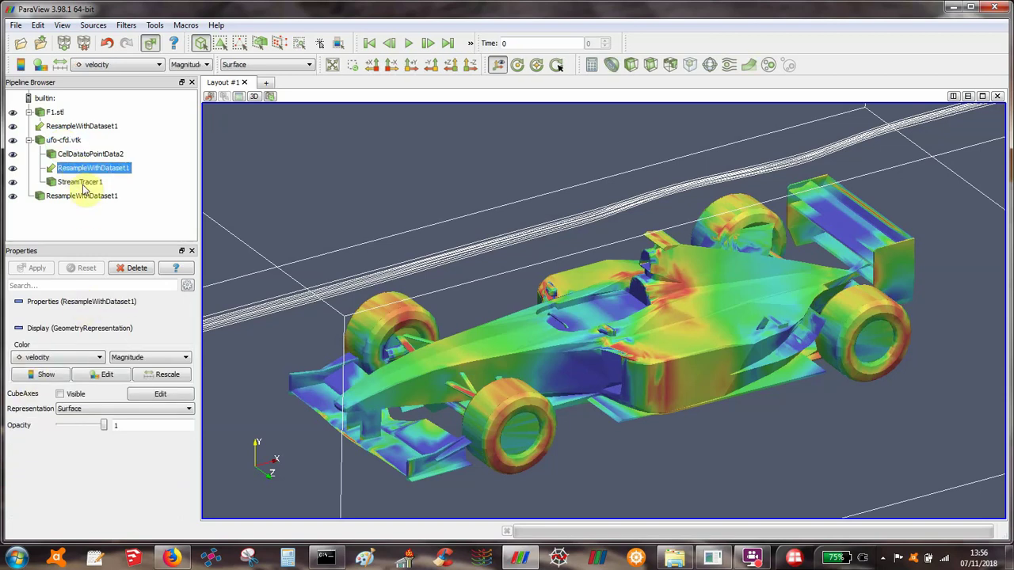
{"action": "left_click", "coordinate": [73, 182]}
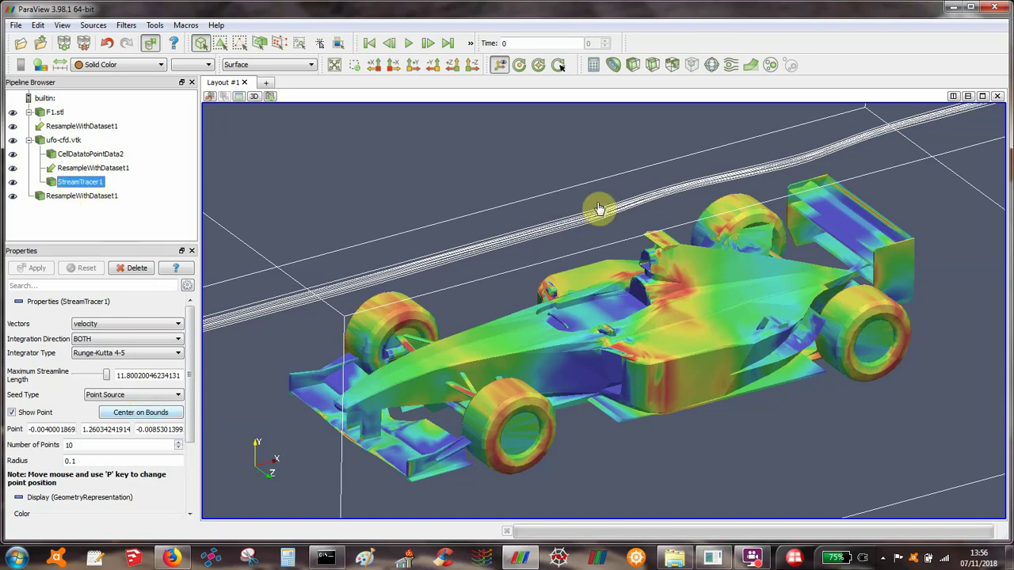
{"action": "left_click_drag", "start_coordinate": [594, 164], "coordinate": [604, 287]}
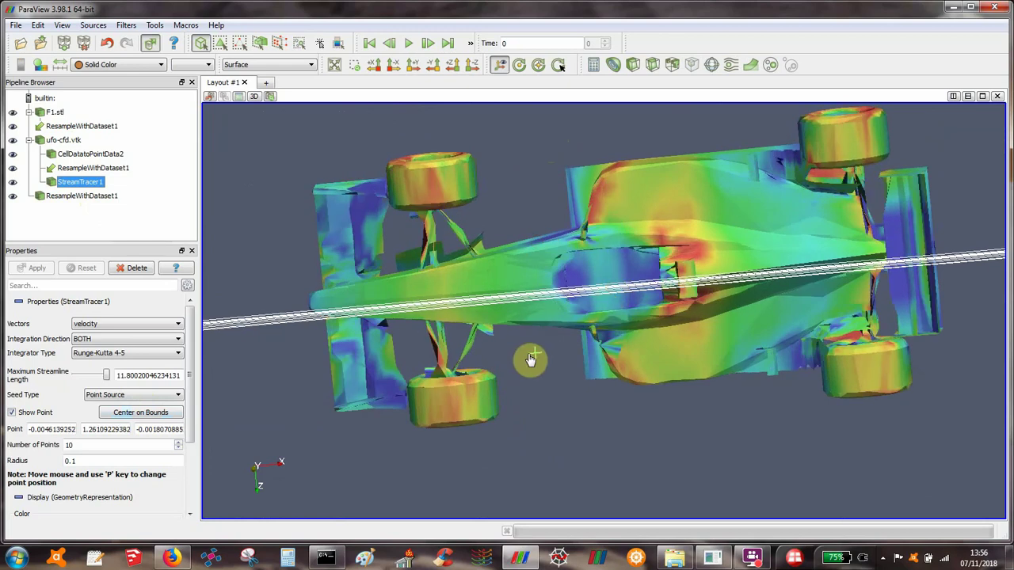
{"action": "key", "text": "p"}
{"action": "key", "text": "p"}
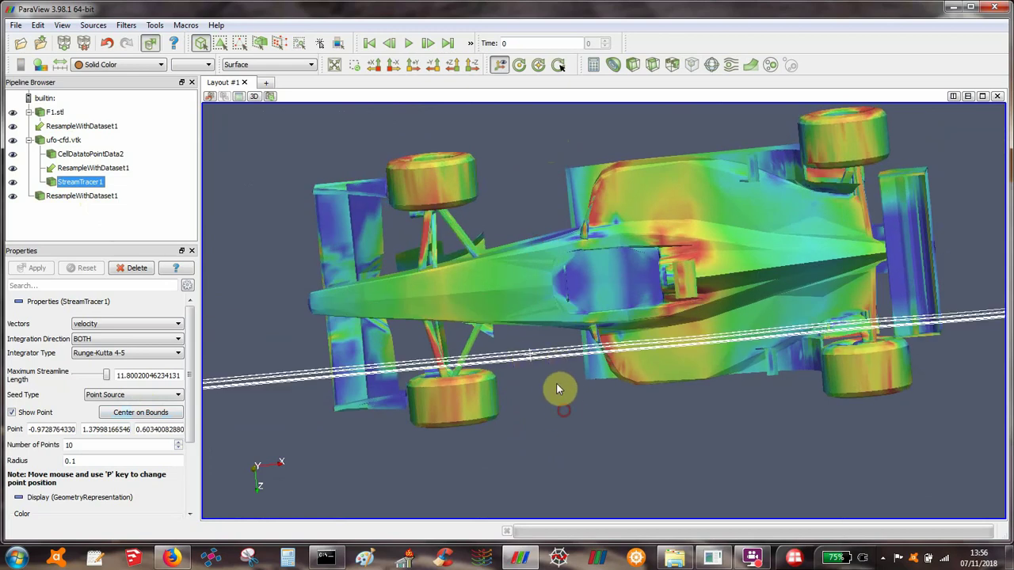
{"action": "left_click_drag", "start_coordinate": [555, 382], "coordinate": [547, 285]}
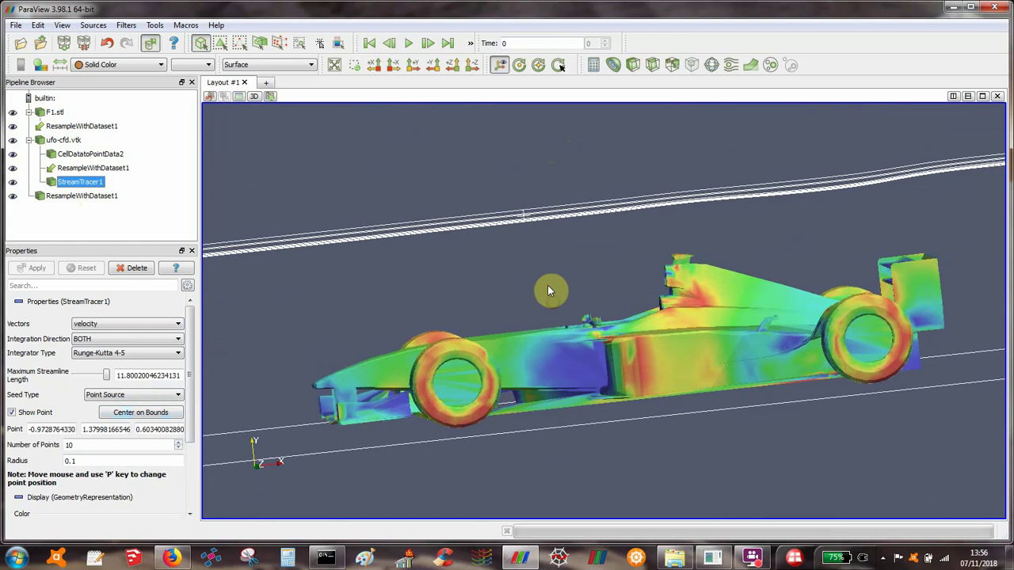
{"action": "key", "text": "p"}
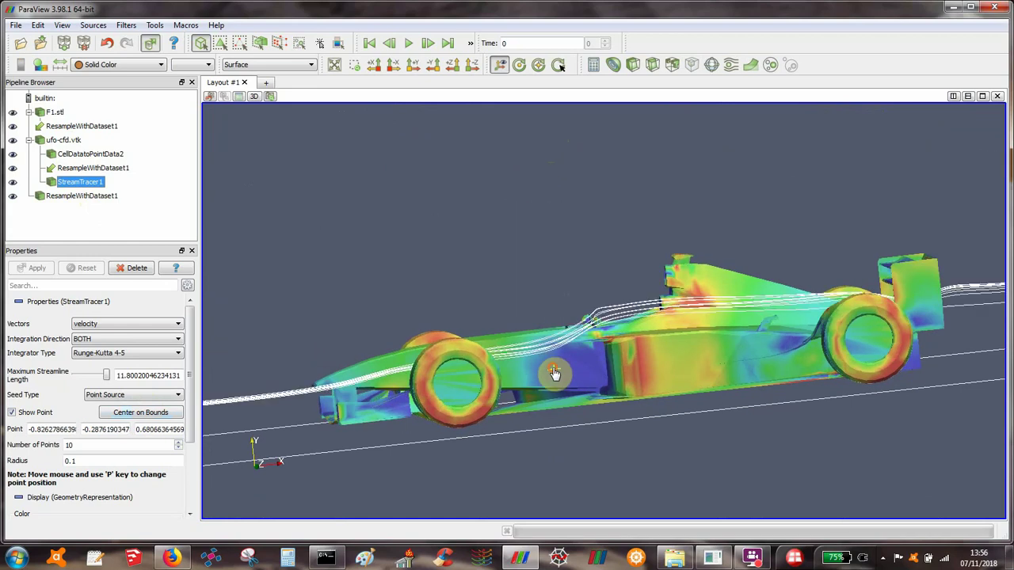
{"action": "left_click_drag", "start_coordinate": [571, 235], "coordinate": [651, 297]}
{"action": "left_click_drag", "start_coordinate": [611, 215], "coordinate": [321, 345]}
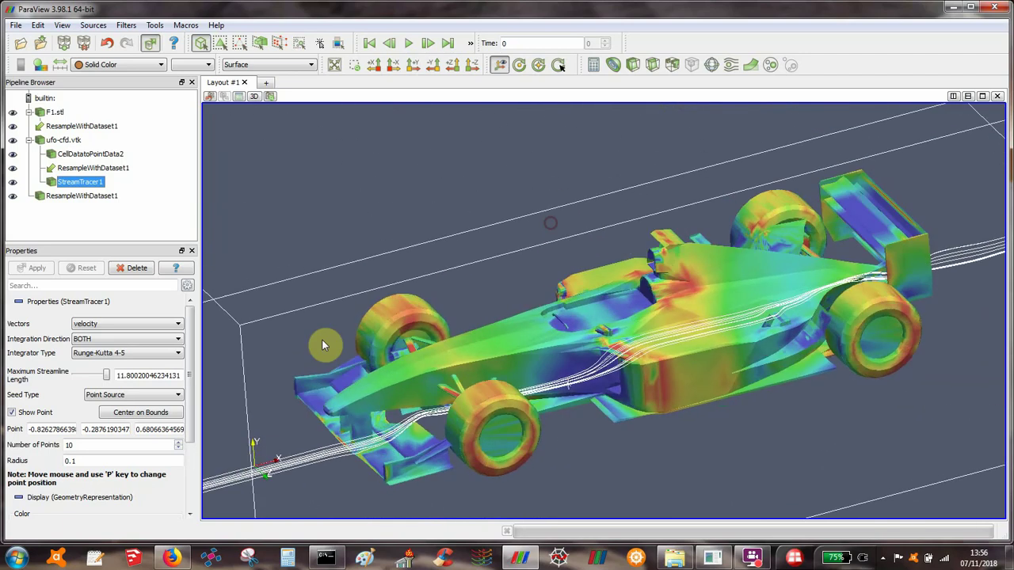
Set the StreamTracer1 seed point's exact coordinates to X -1, Y -0.2 and Z 0.6
{"action": "left_click", "coordinate": [95, 430]}
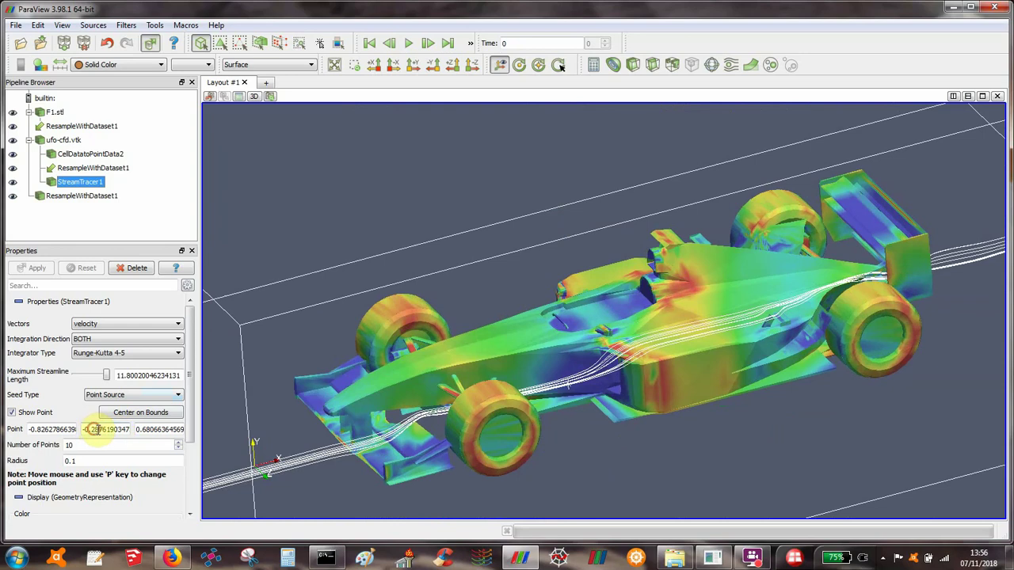
{"action": "double_click", "coordinate": [95, 430]}
{"action": "type", "text": "-0.2"}
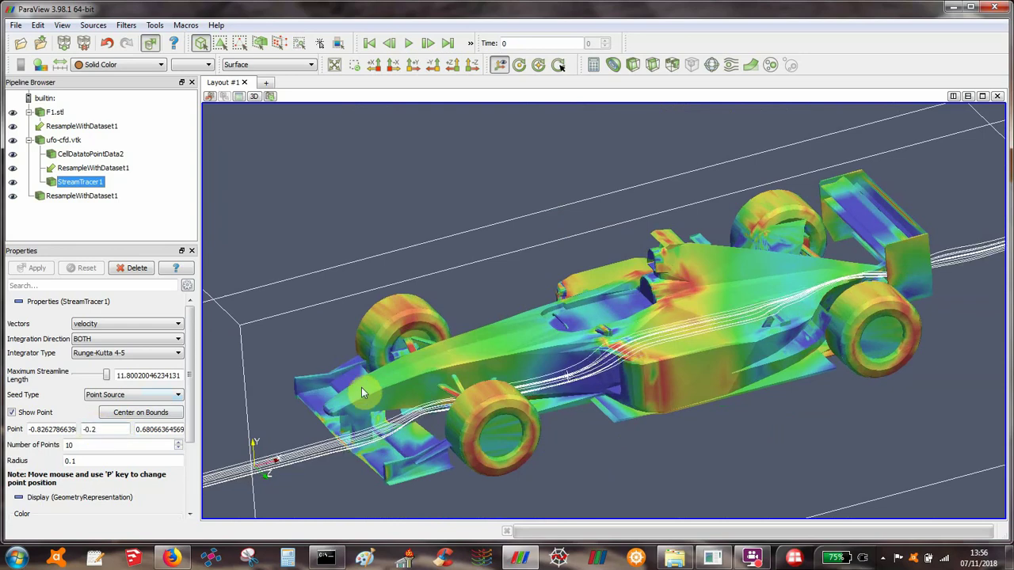
{"action": "double_click", "coordinate": [146, 430]}
{"action": "type", "text": "0.6"}
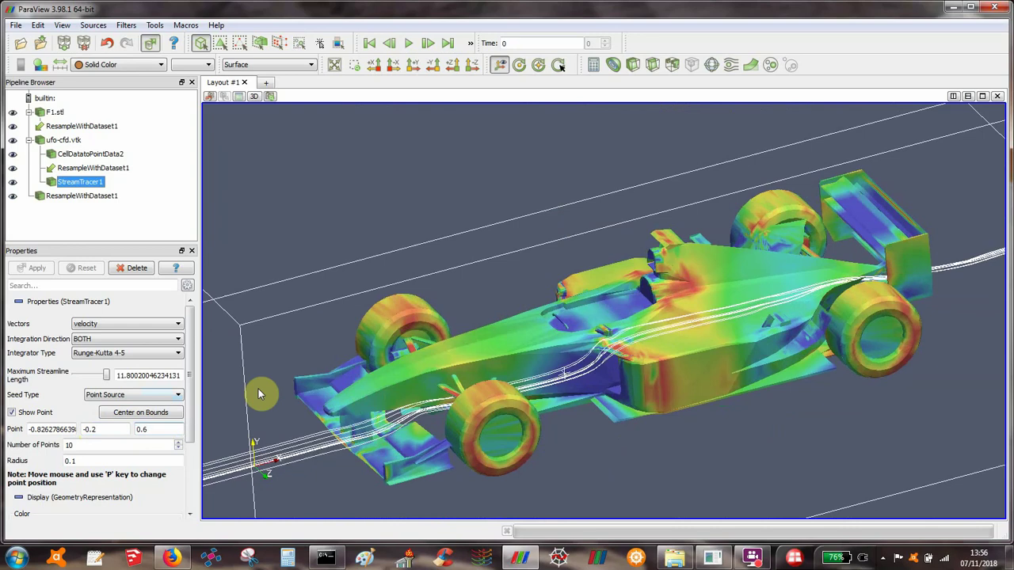
{"action": "double_click", "coordinate": [40, 428]}
{"action": "type", "text": "-0.8"}
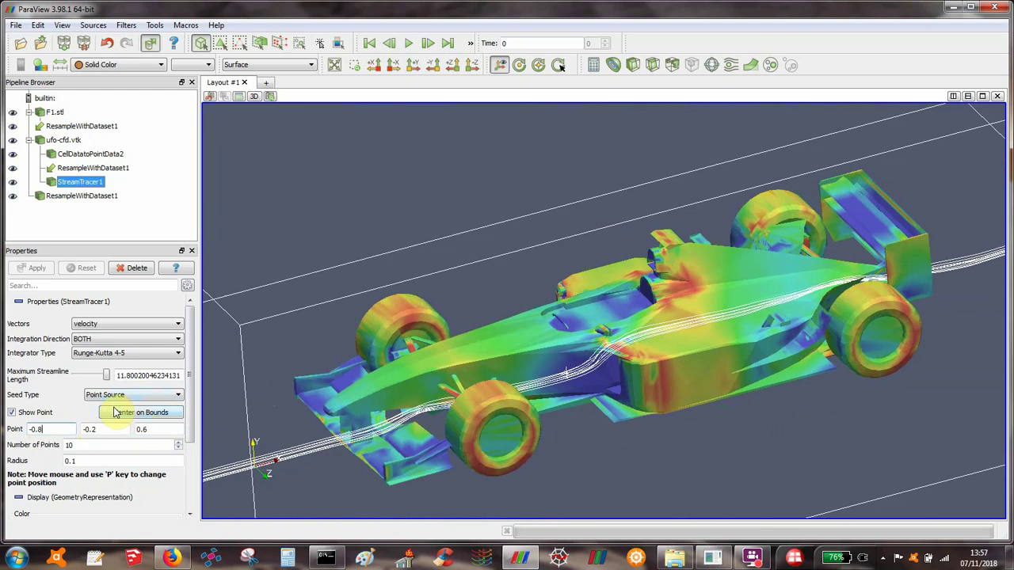
{"action": "key", "text": "BackSpace"}
{"action": "key", "text": "BackSpace"}
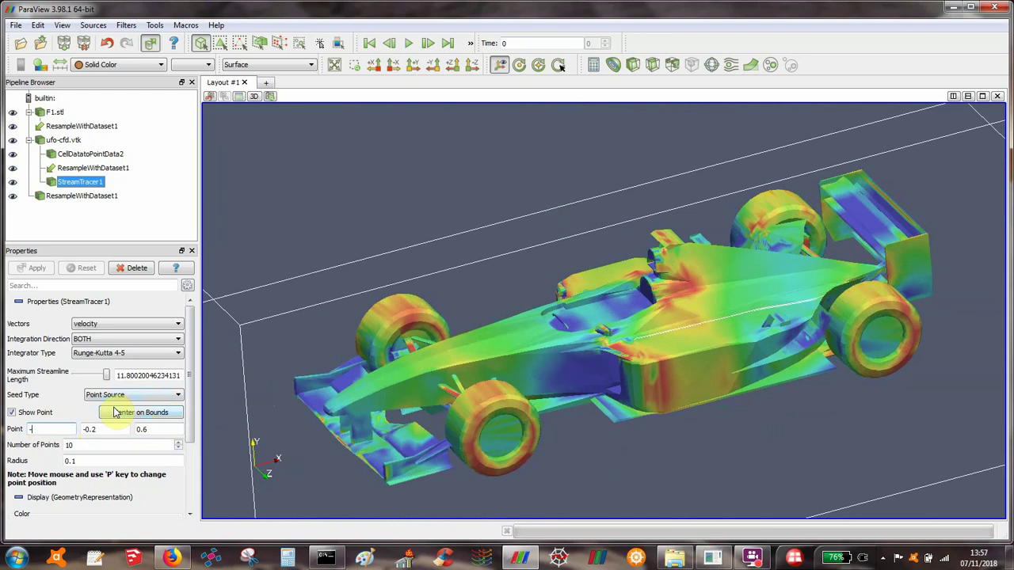
{"action": "type", "text": "1"}
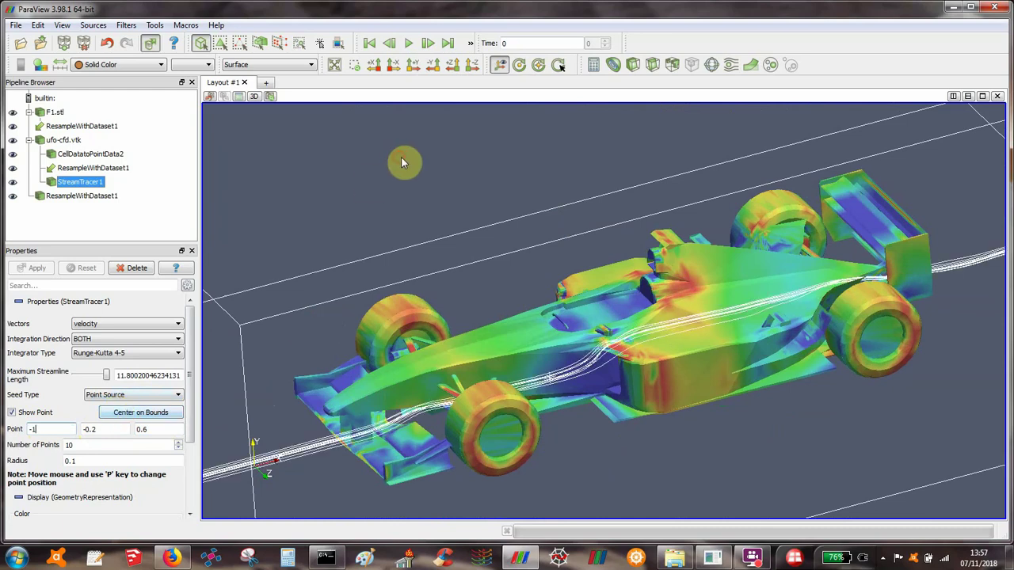
Set the number of seed points for StreamTracer1 to 40 for a denser bundle of streamlines along the car
{"action": "left_click_drag", "start_coordinate": [401, 156], "coordinate": [420, 163]}
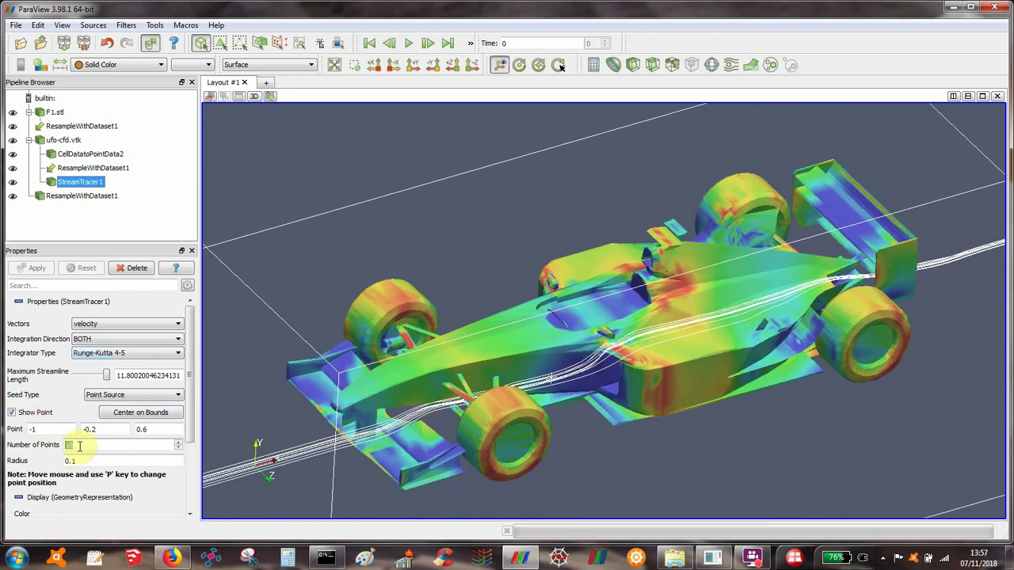
{"action": "type", "text": "0"}
{"action": "key", "text": "Return"}
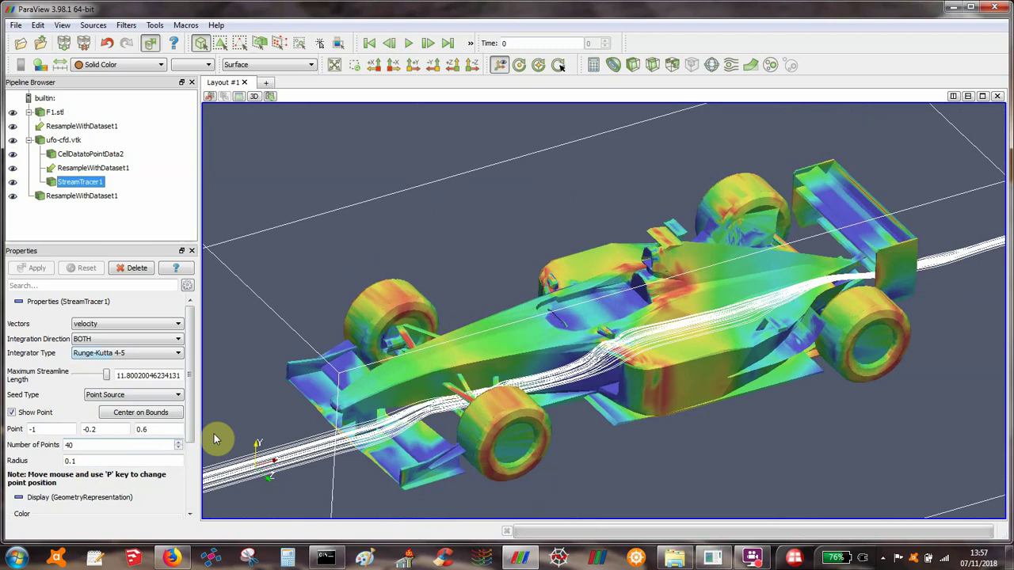
{"action": "left_click_drag", "start_coordinate": [309, 231], "coordinate": [444, 155]}
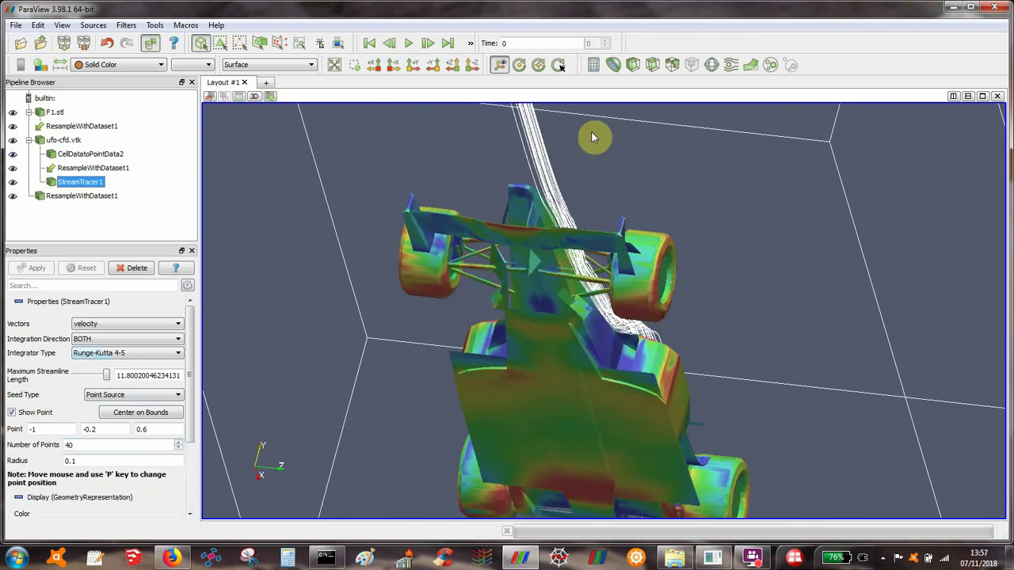
{"action": "left_click_drag", "start_coordinate": [651, 163], "coordinate": [534, 264]}
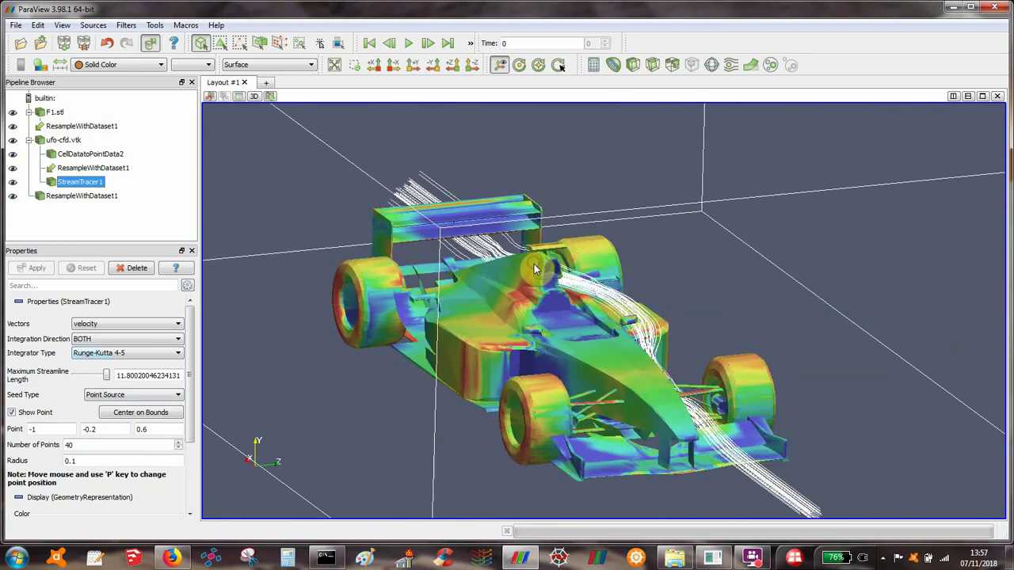
{"action": "left_click_drag", "start_coordinate": [639, 294], "coordinate": [717, 298]}
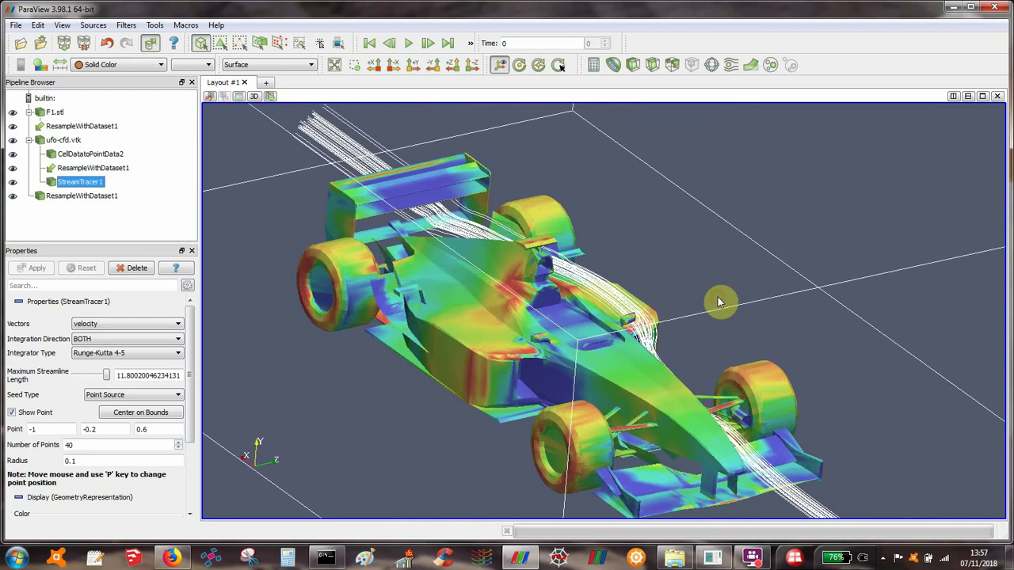